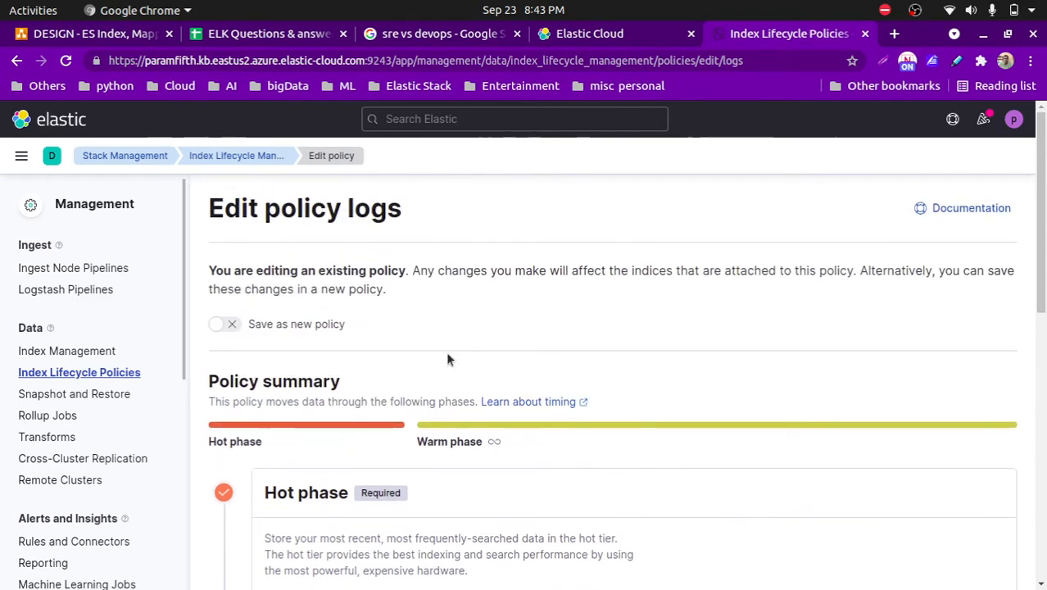
- Review the phases of the logs policy, including the warm phase's advanced settings and the option to save as a new policy
scroll(580, 447, down, 4)
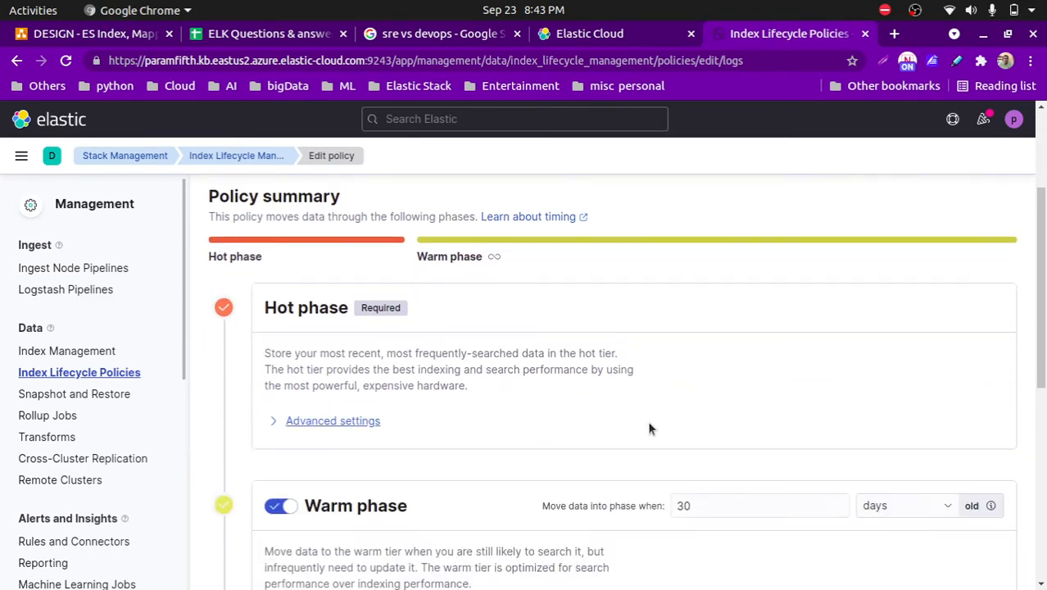
scroll(936, 468, down, 2)
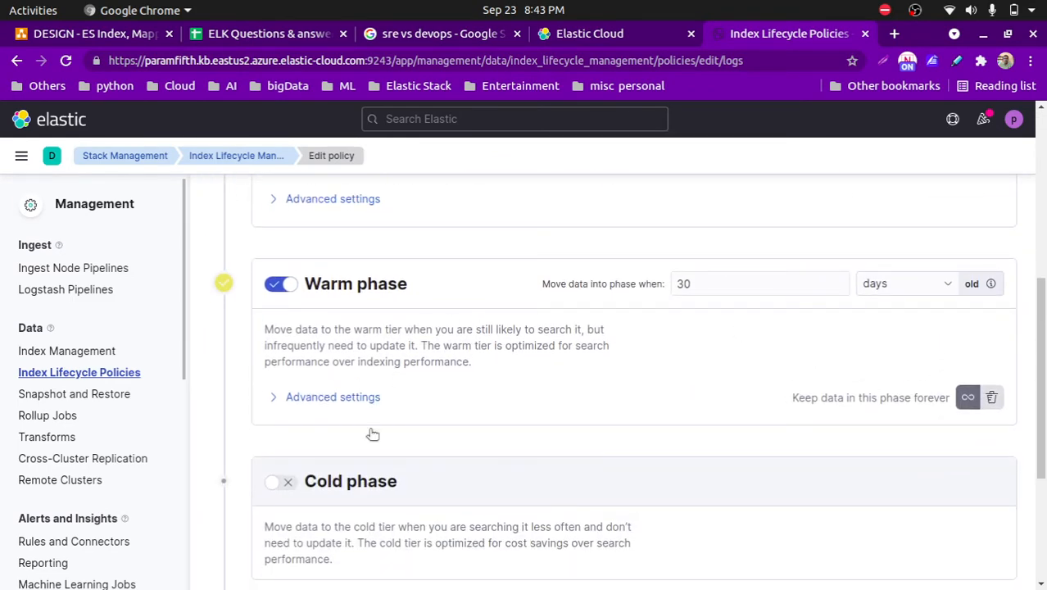
click(270, 401)
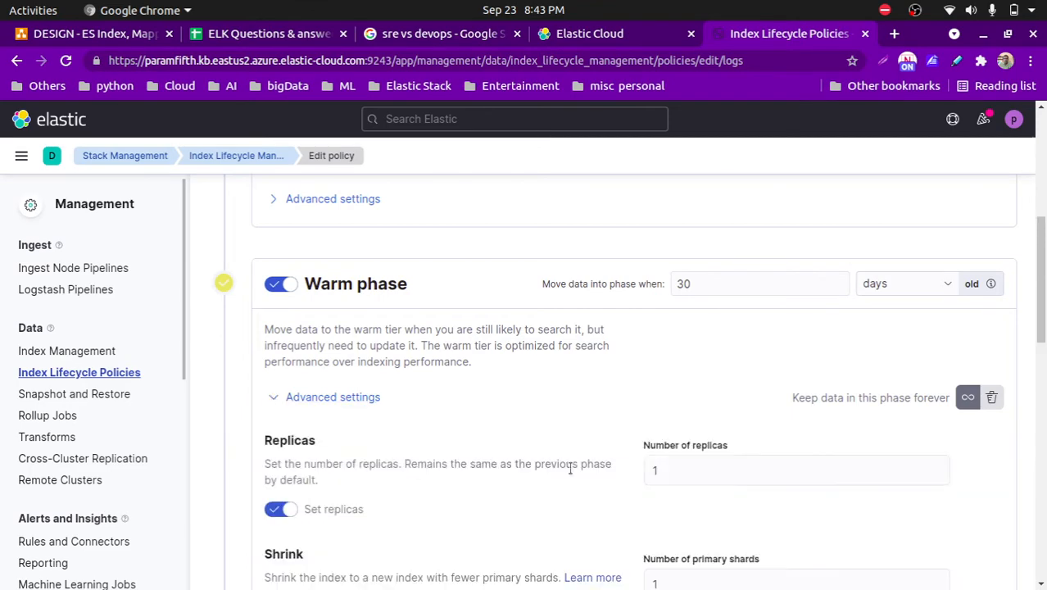
scroll(685, 409, down, 4)
scroll(579, 398, down, 7)
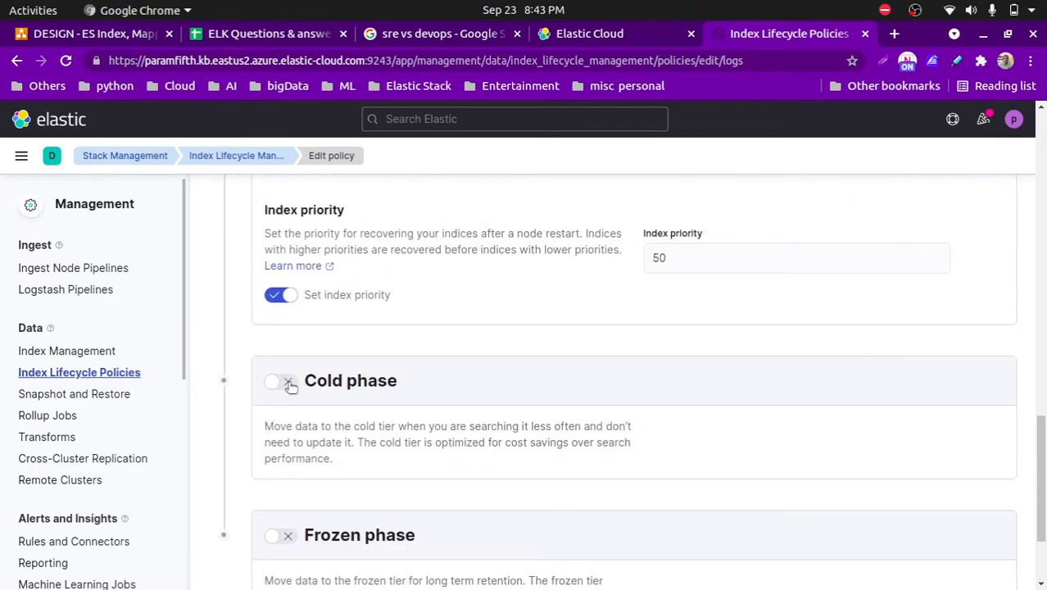
scroll(288, 383, down, 3)
scroll(692, 332, up, 10)
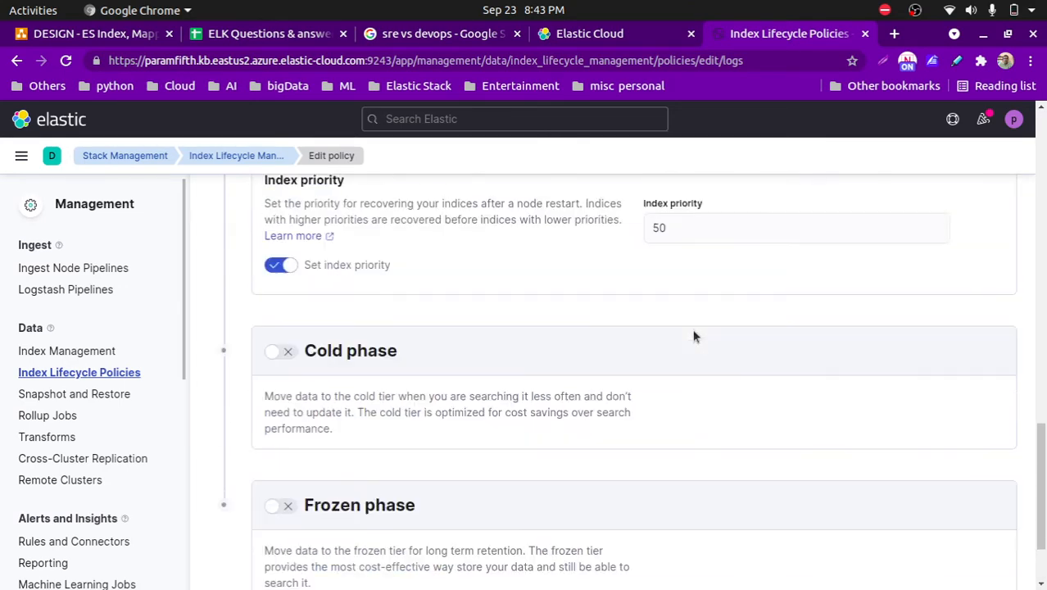
scroll(692, 334, up, 4)
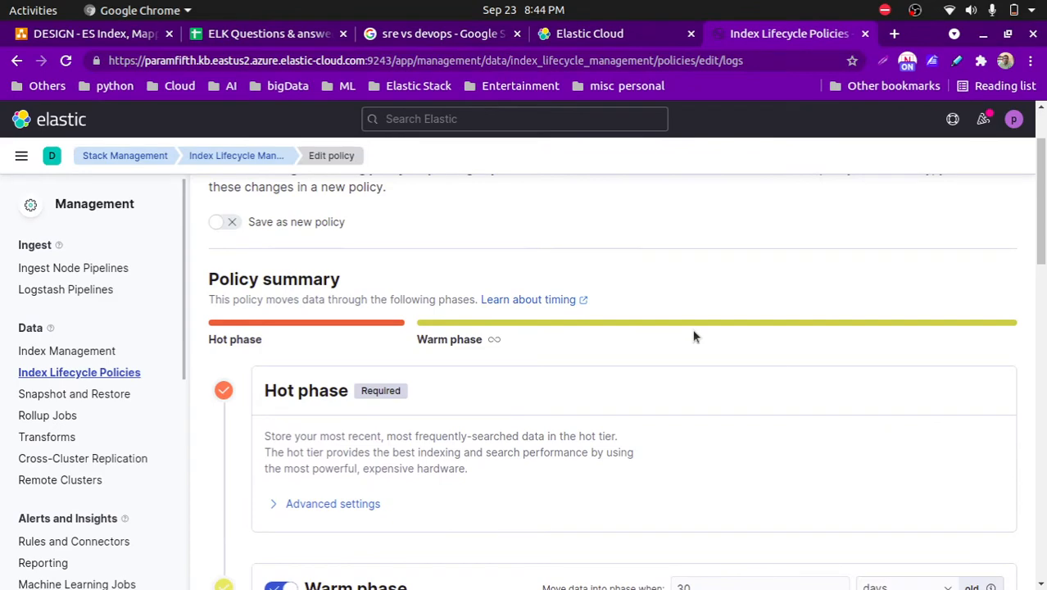
click(235, 224)
click(239, 225)
- Expand the hot phase's advanced settings and turn off the recommended defaults for rollover
scroll(528, 394, down, 3)
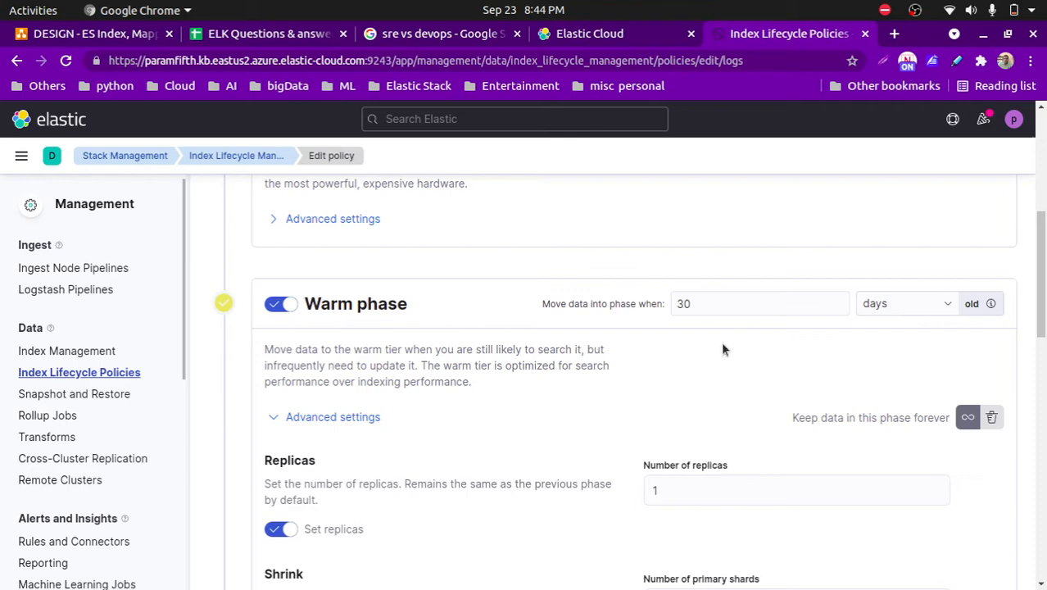
scroll(381, 377, up, 5)
scroll(284, 531, down, 5)
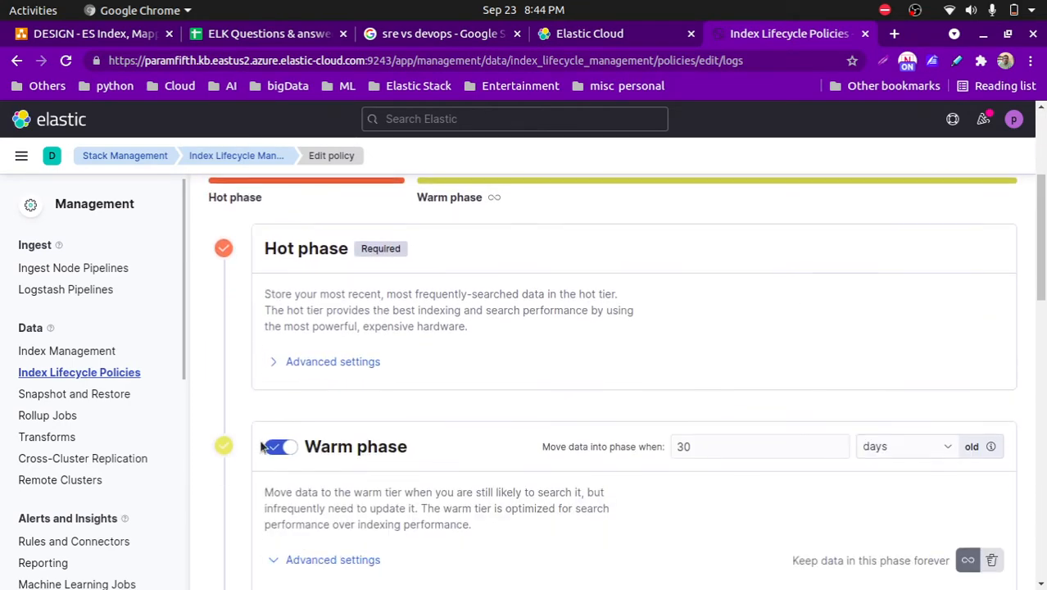
click(275, 365)
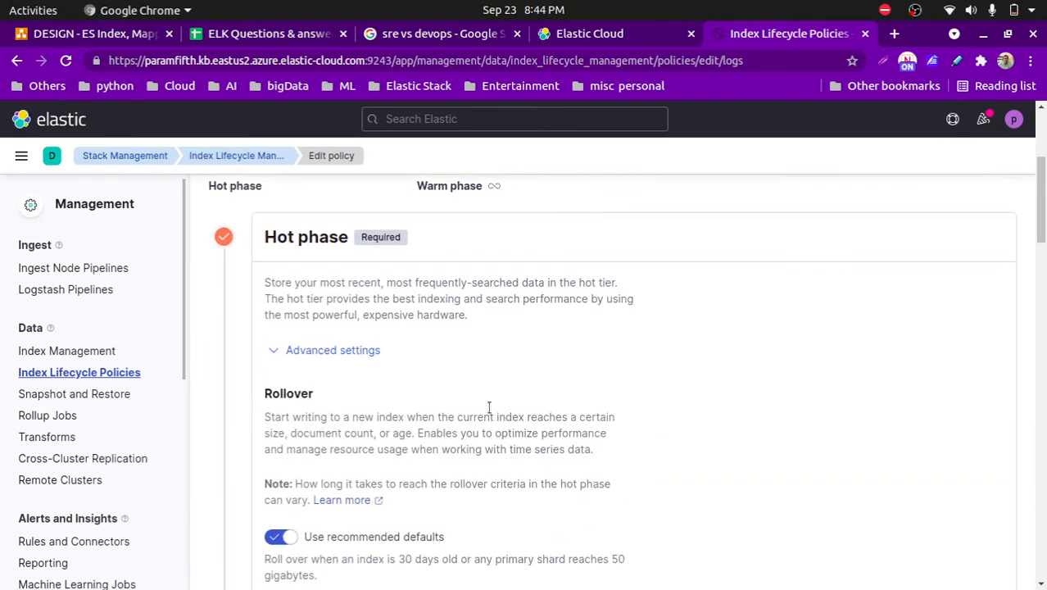
scroll(434, 335, down, 5)
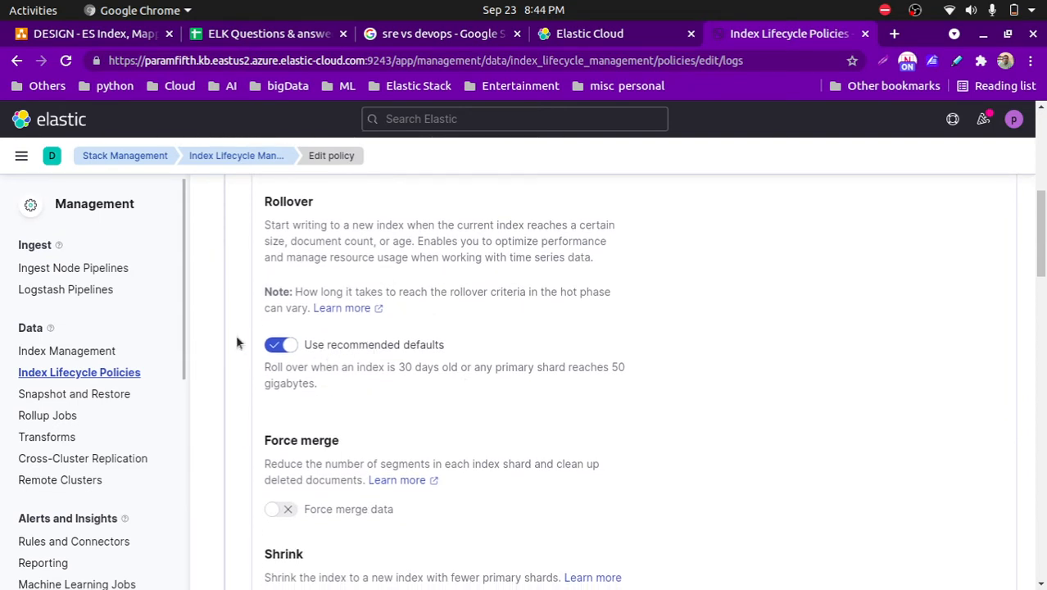
click(273, 350)
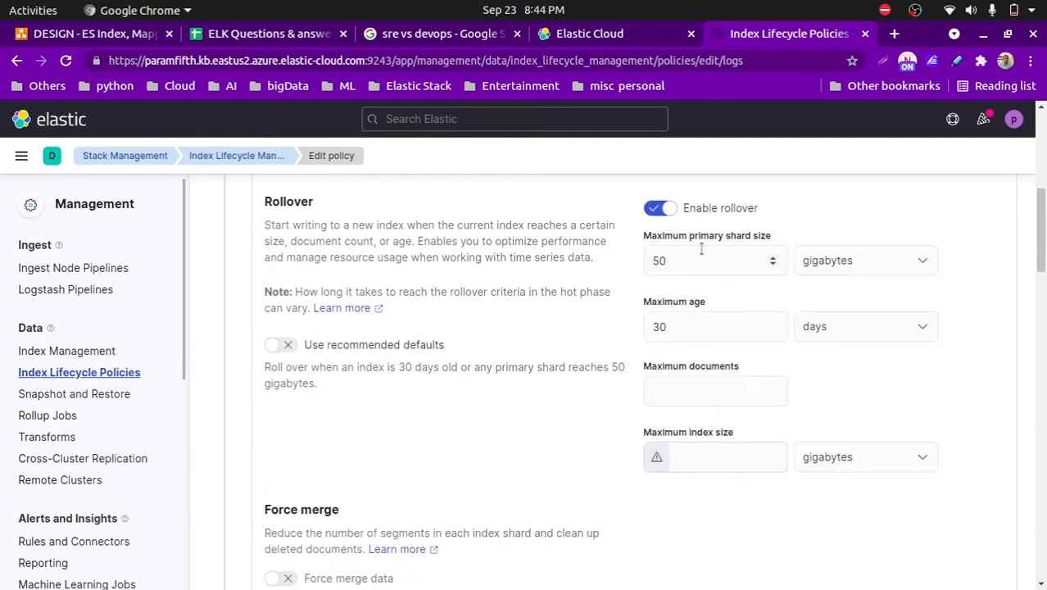
- Set the hot phase rollover's maximum primary shard size to 60 gigabytes
scroll(696, 261, up, 2)
click(690, 343)
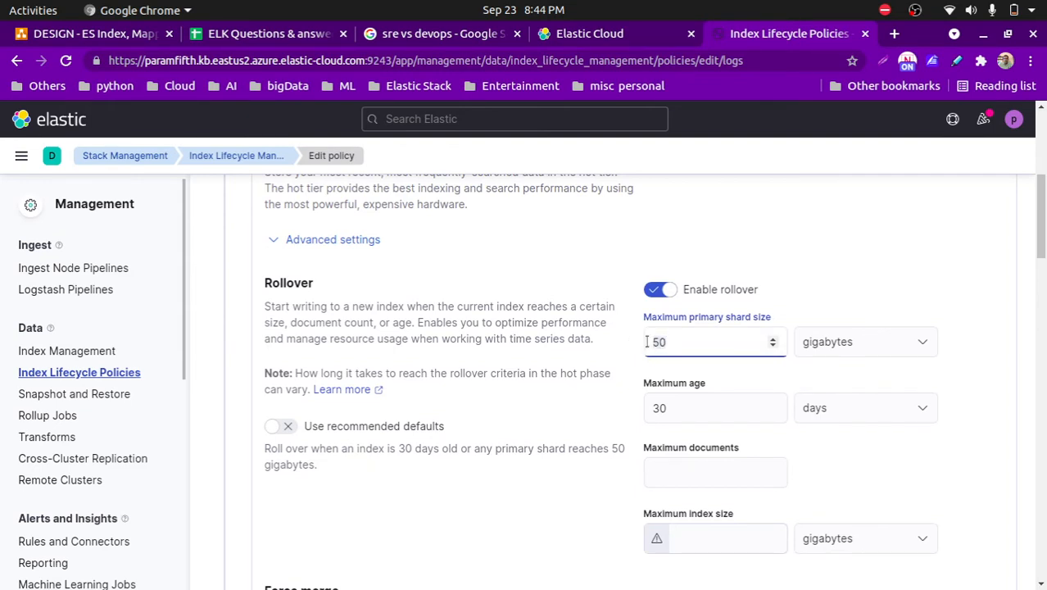
key(BackSpace)
key(BackSpace)
text(60)
- Set the hot phase rollover's maximum age to 1 day
click(660, 410)
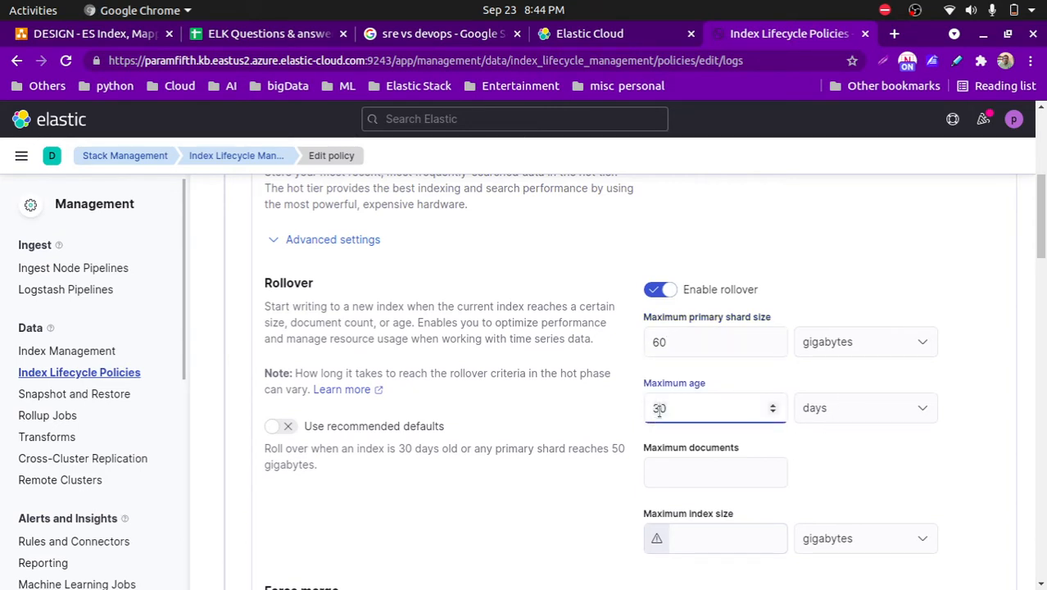
key(BackSpace)
key(BackSpace)
text(2)
key(BackSpace)
text(1)
- Save the edited logs lifecycle policy after going through its remaining phase settings
scroll(660, 411, down, 4)
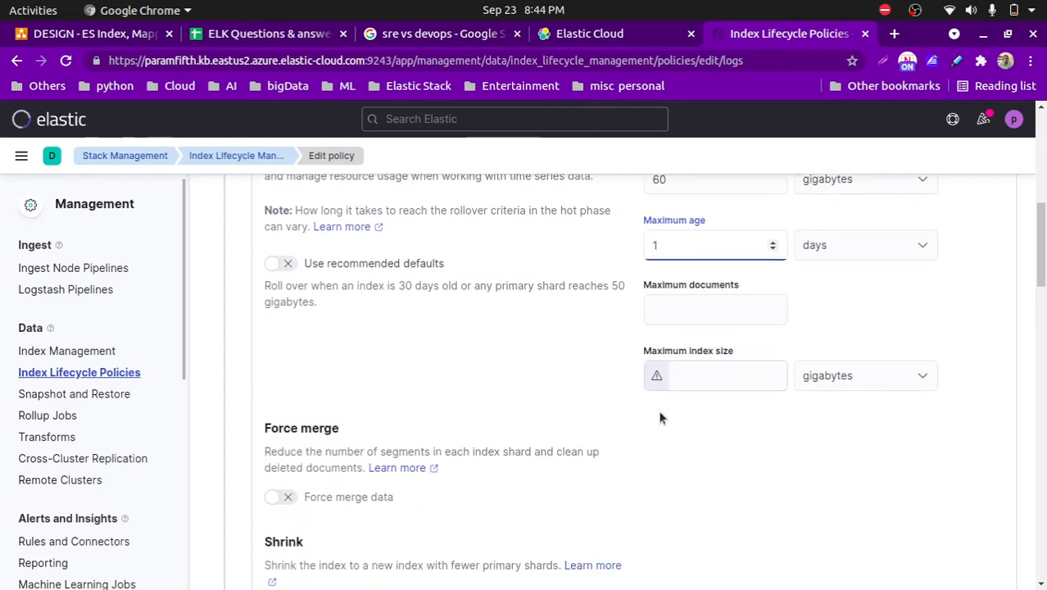
scroll(660, 418, down, 15)
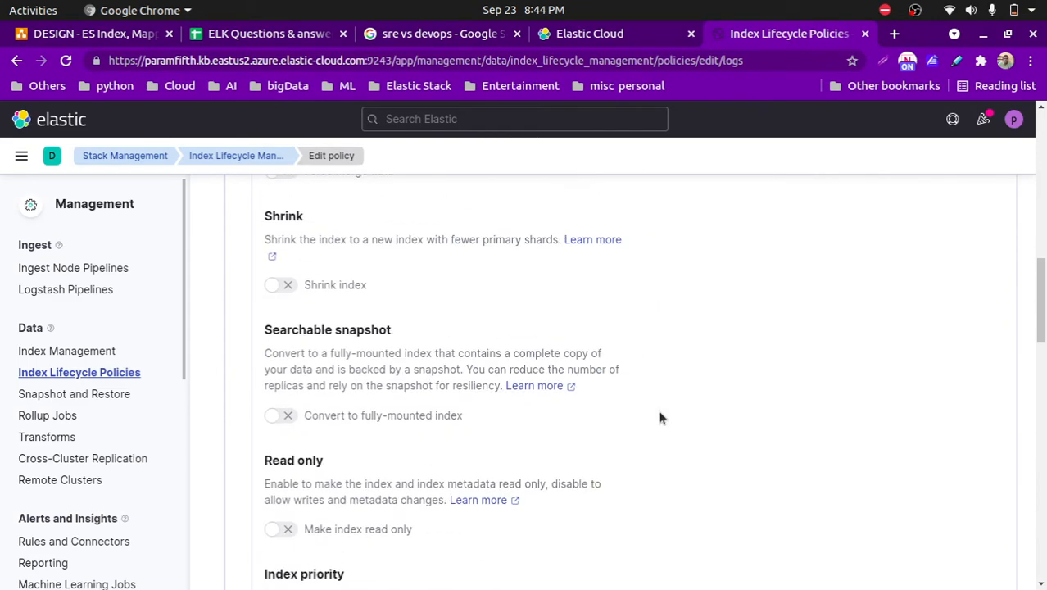
scroll(660, 418, down, 15)
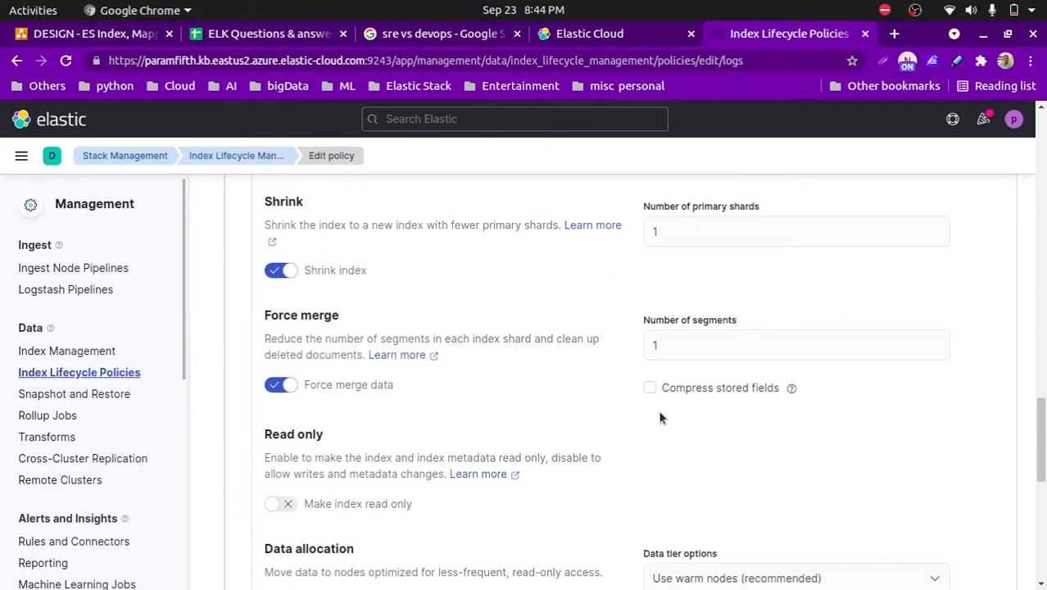
scroll(651, 421, down, 4)
click(243, 556)
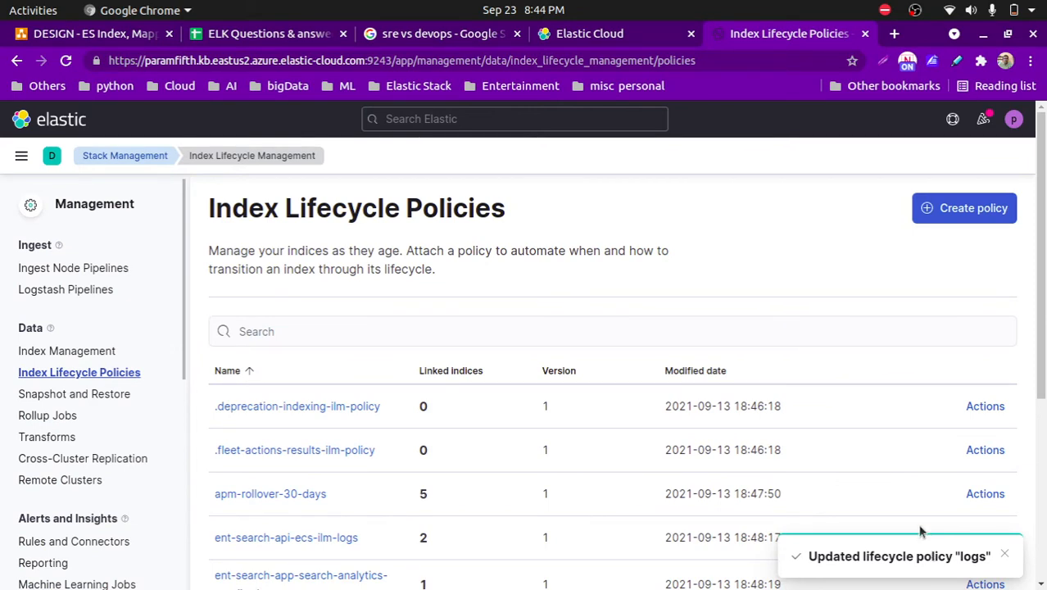
- Look through the lifecycle policy list, switch to Postman and view the body of the "CREATE ILM policy with Warm- Allocate Action require" request
scroll(540, 422, down, 5)
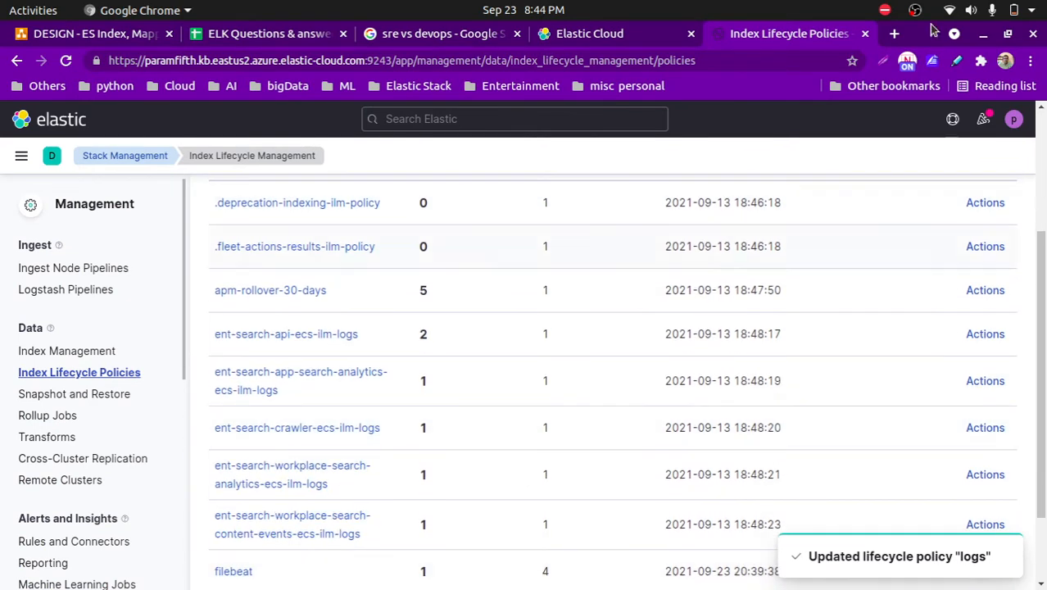
scroll(448, 379, down, 3)
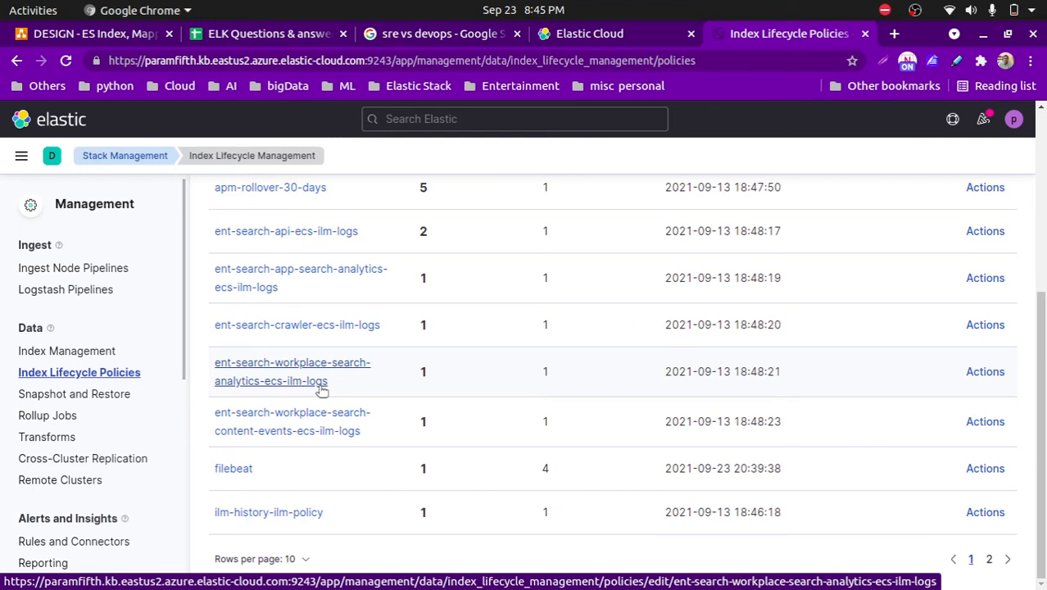
mouse_move(8, 439)
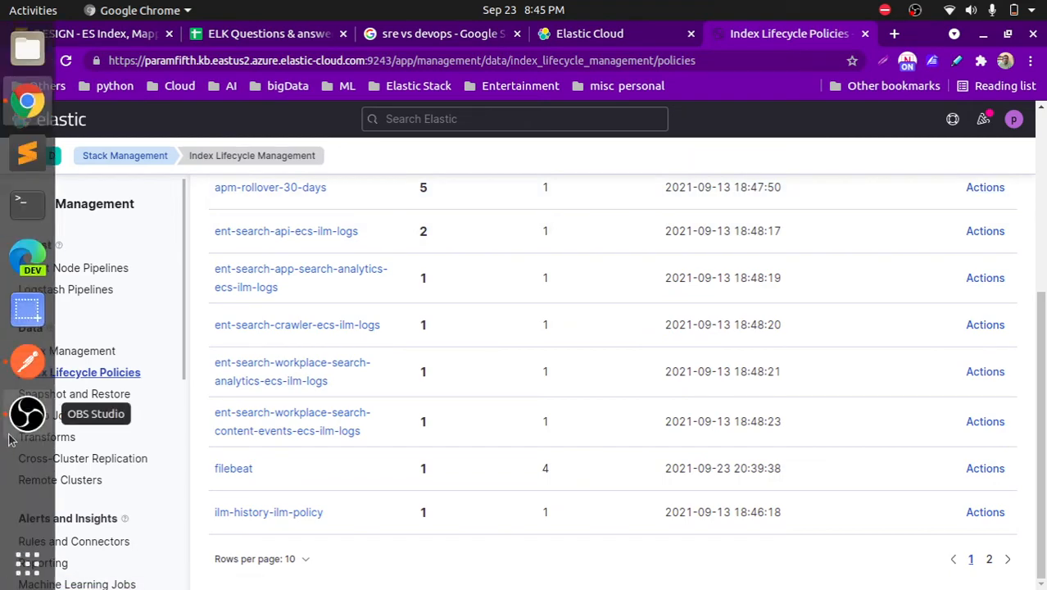
key(super)
click(546, 450)
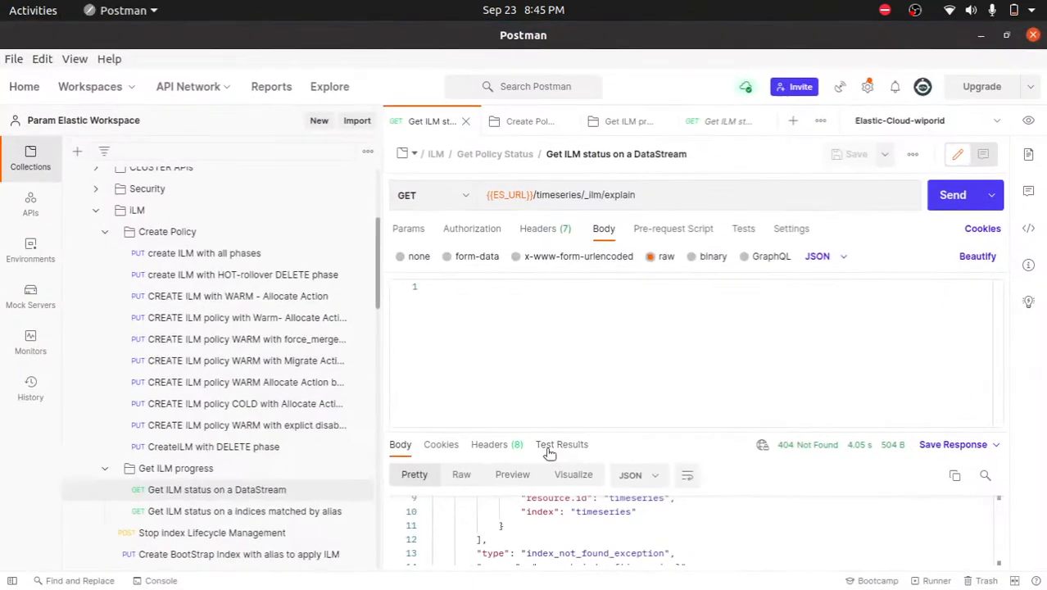
click(215, 321)
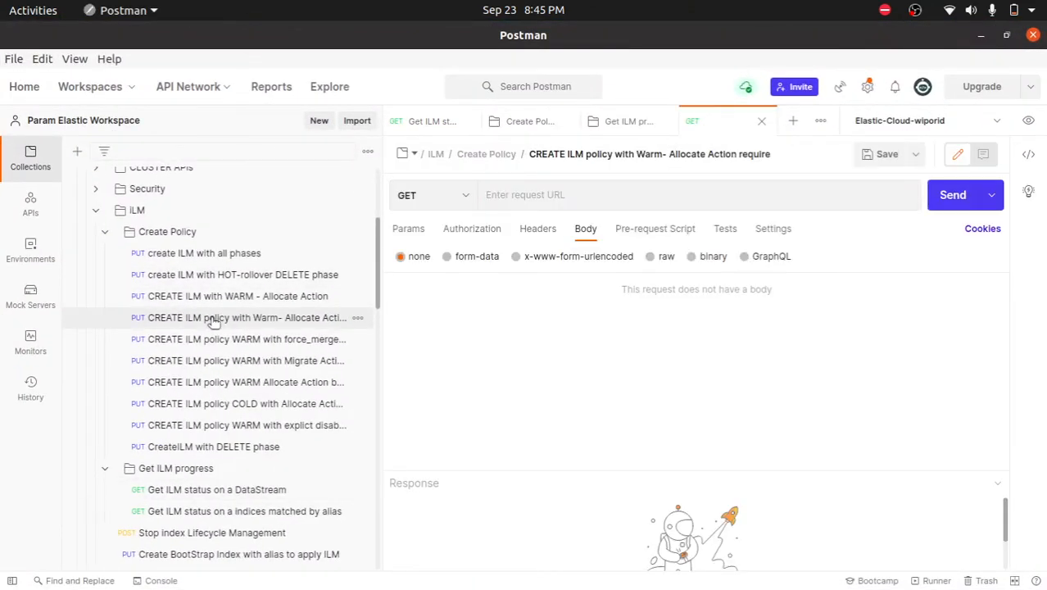
click(514, 315)
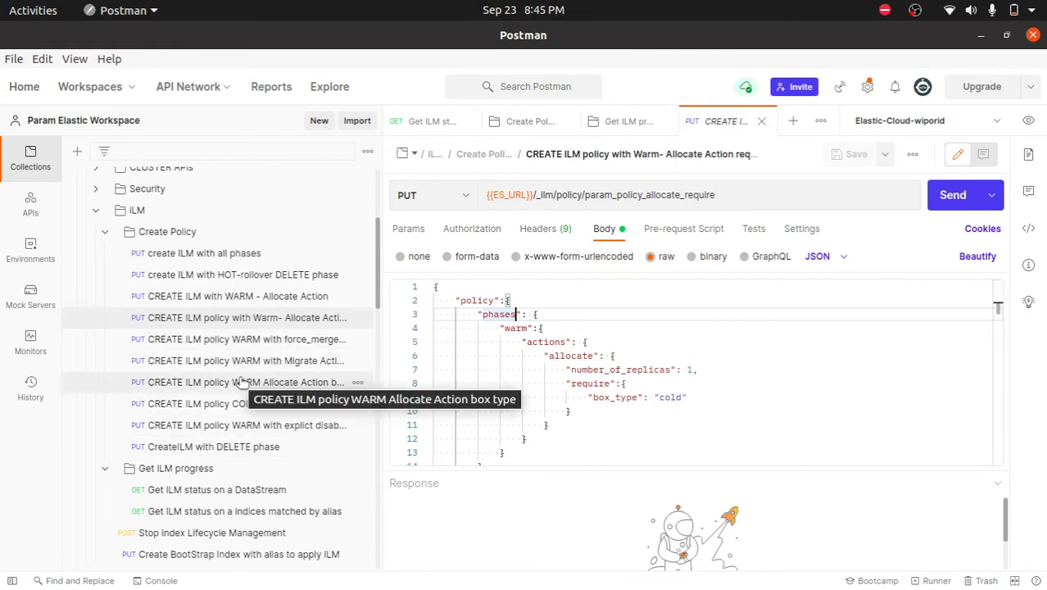
- Open the "Create BootStrap Index with alias to apply ILM" request and examine the index name and numeric suffix in its URL
scroll(240, 383, down, 2)
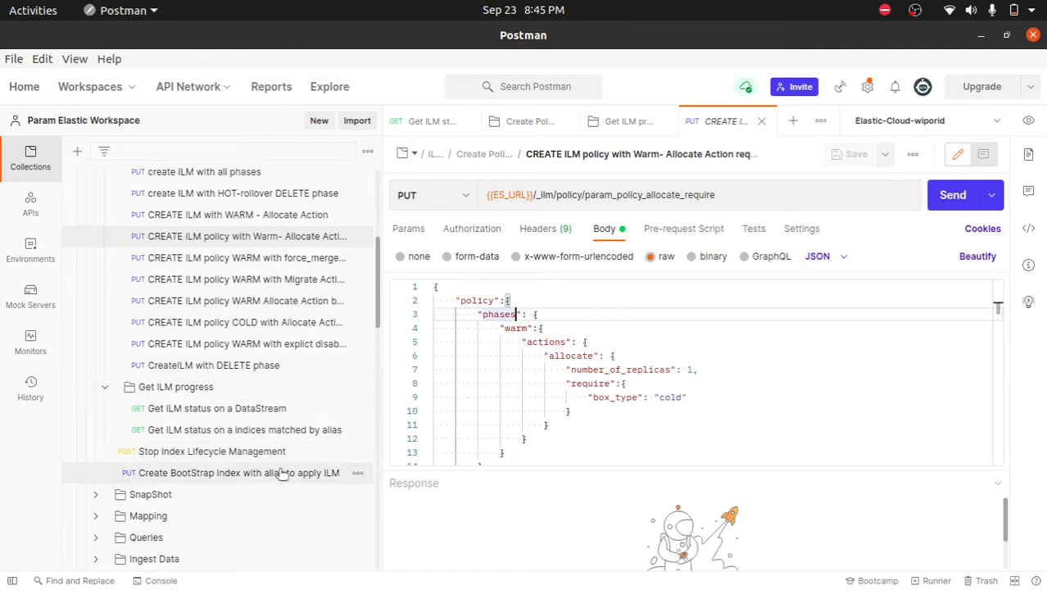
click(280, 473)
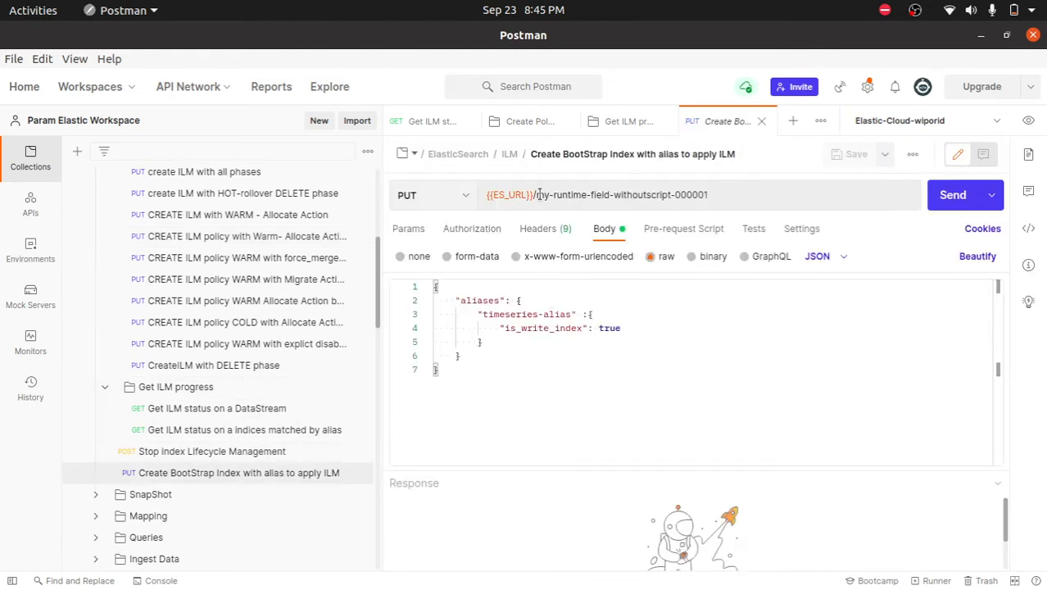
drag(537, 195, 674, 197)
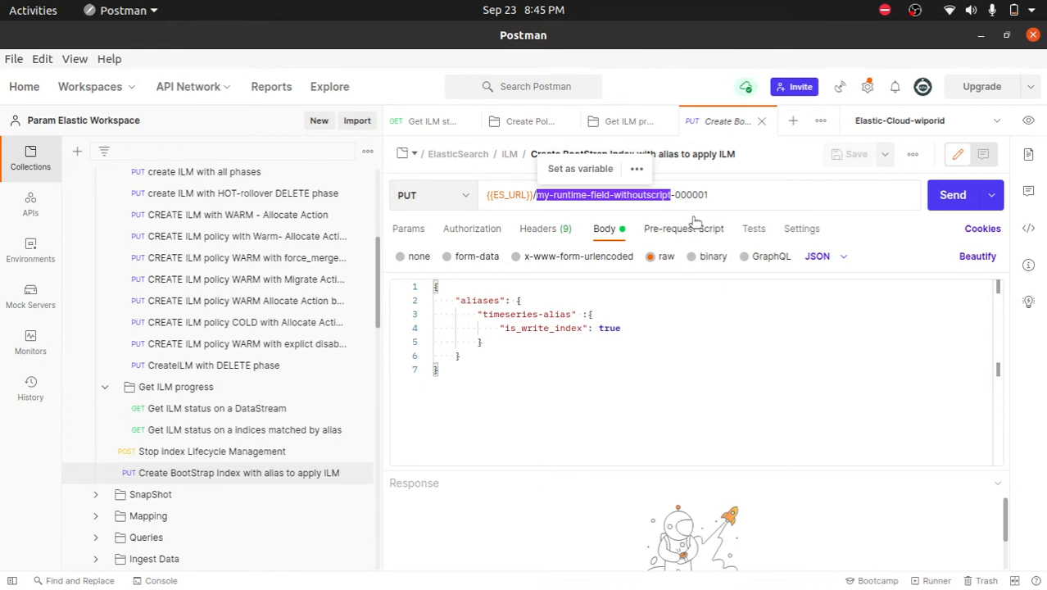
double_click(694, 193)
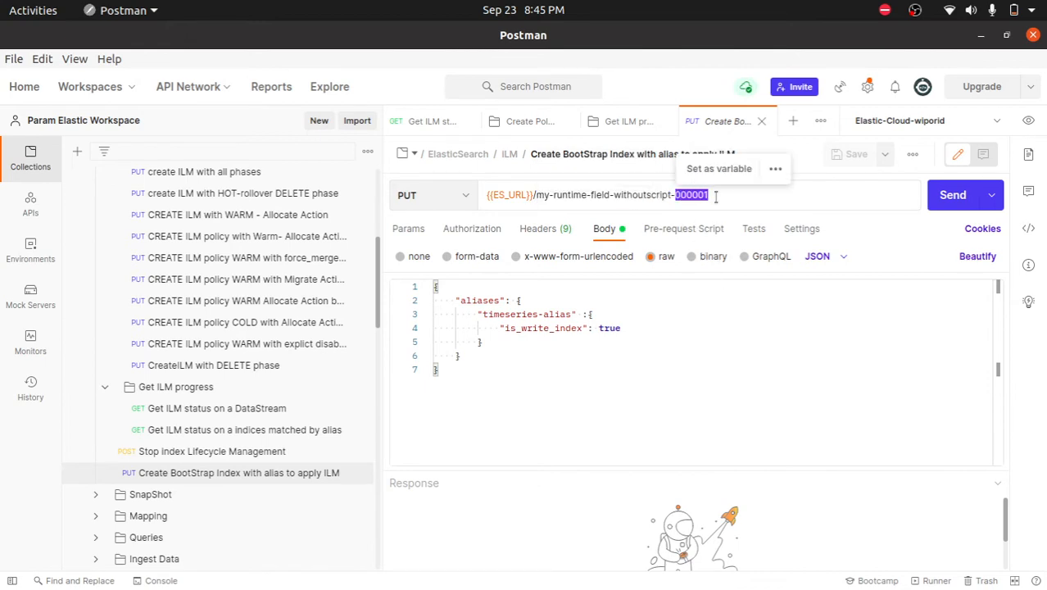
click(713, 193)
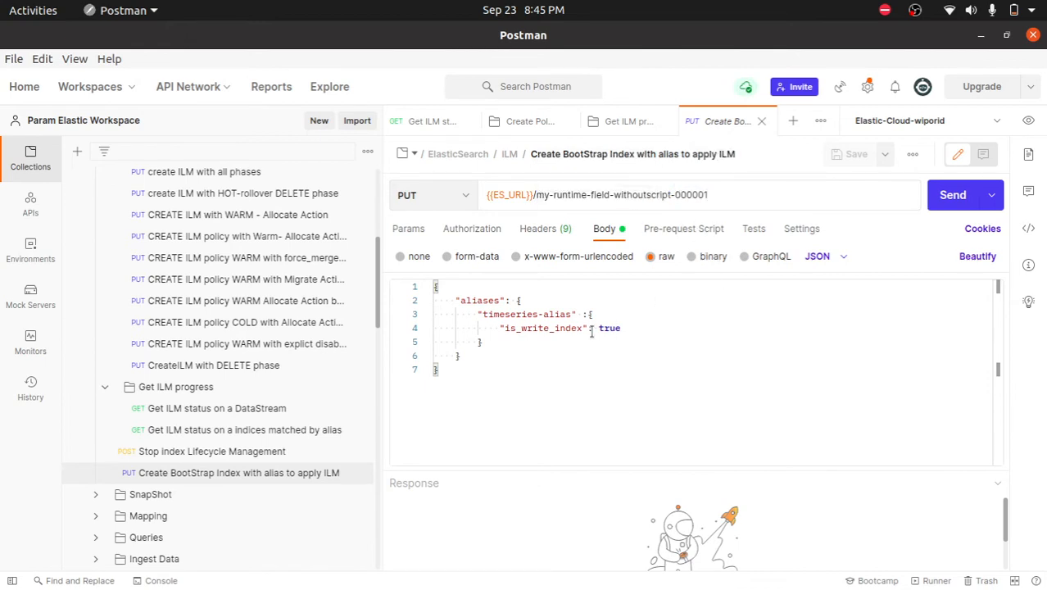
double_click(691, 193)
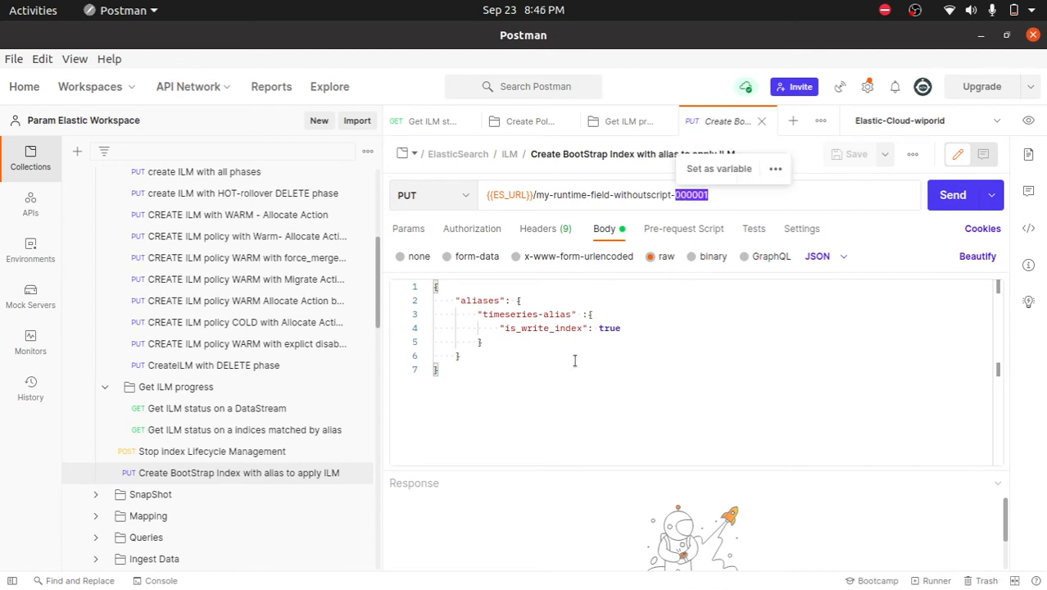
- Examine the aliases block in the bootstrap request's body, including timeseries-alias and its is_write_index setting
double_click(476, 300)
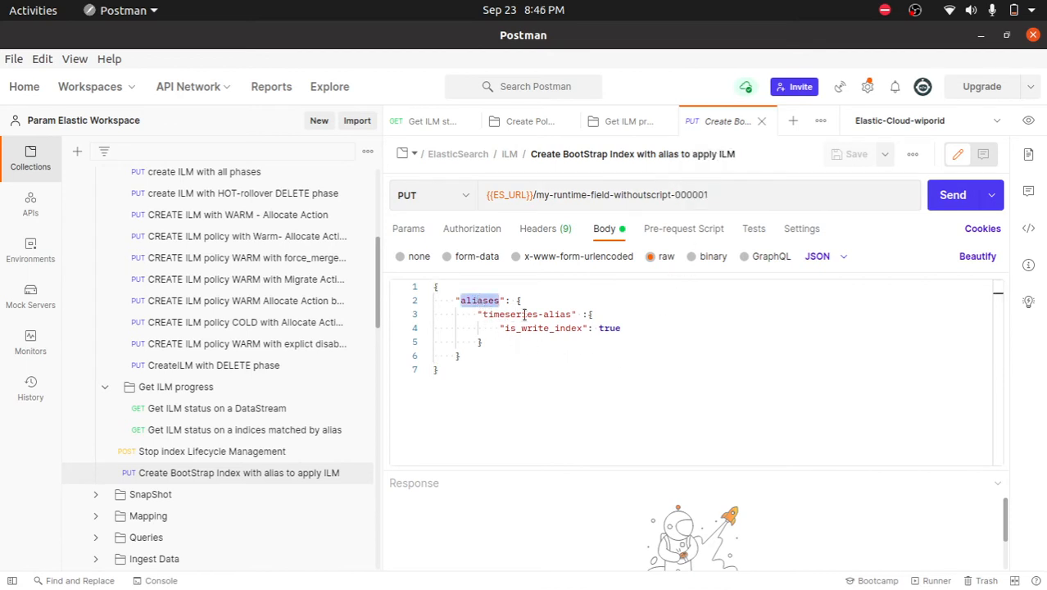
double_click(525, 315)
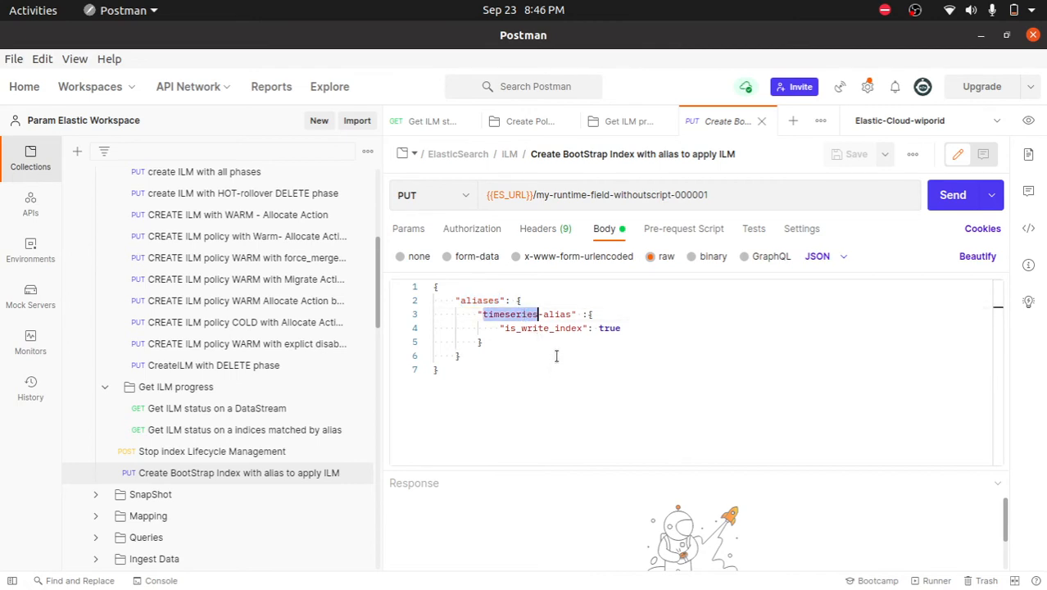
drag(569, 315, 481, 314)
double_click(529, 328)
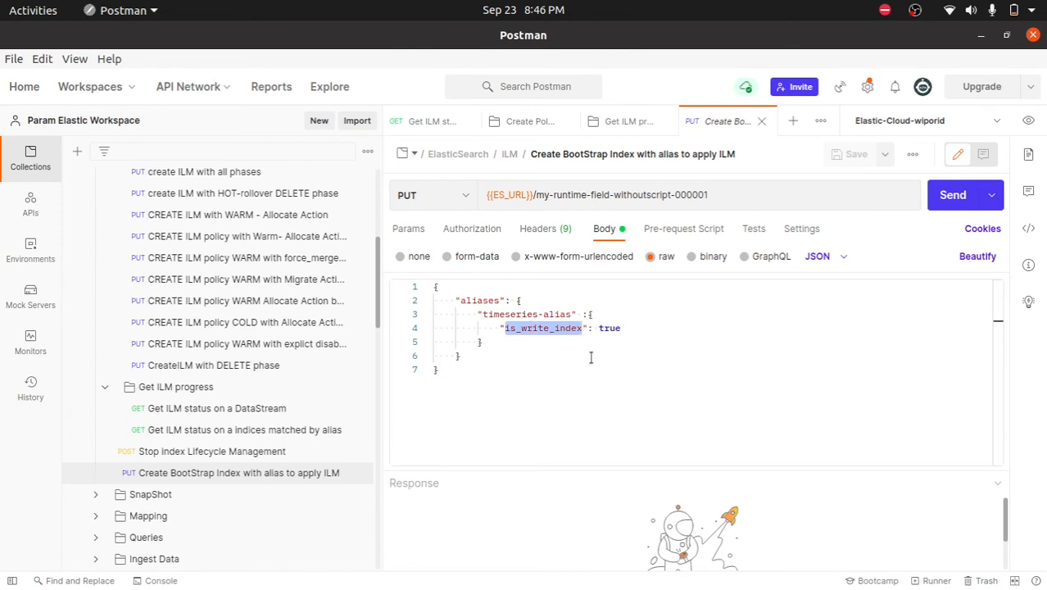
drag(629, 329, 461, 301)
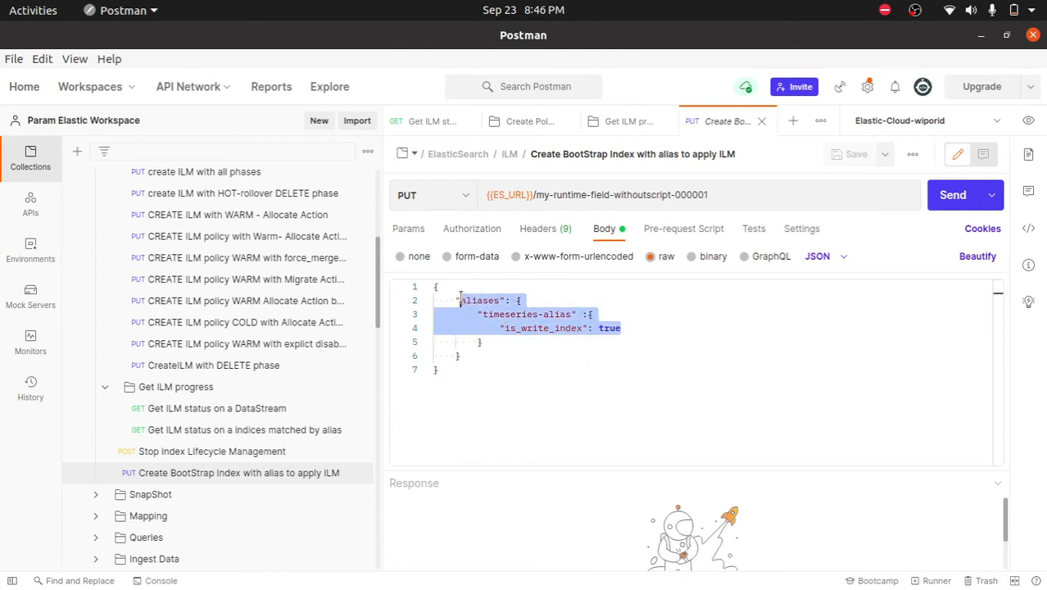
click(673, 328)
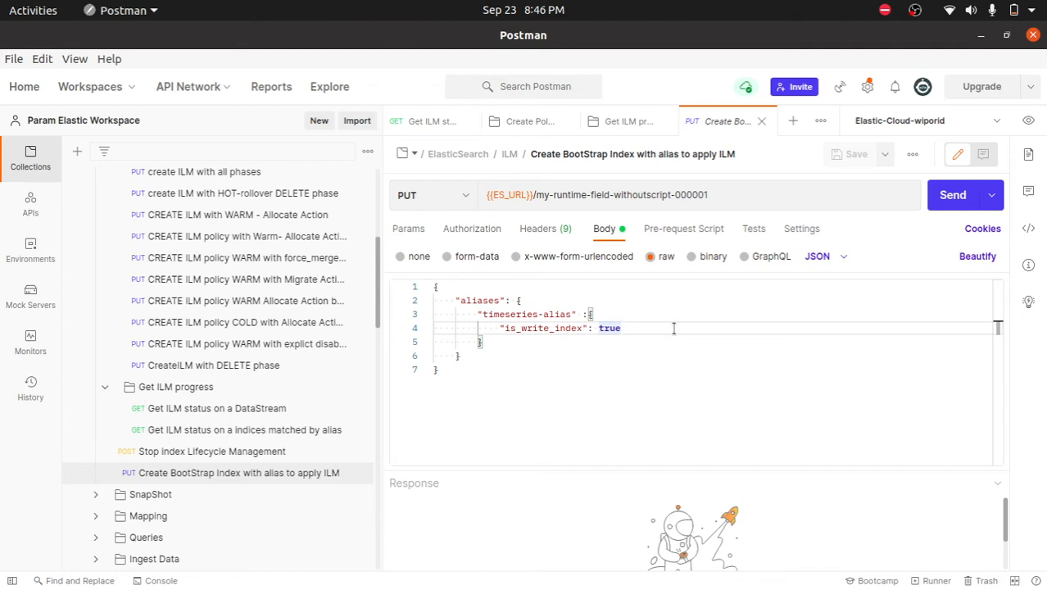
scroll(238, 327, up, 5)
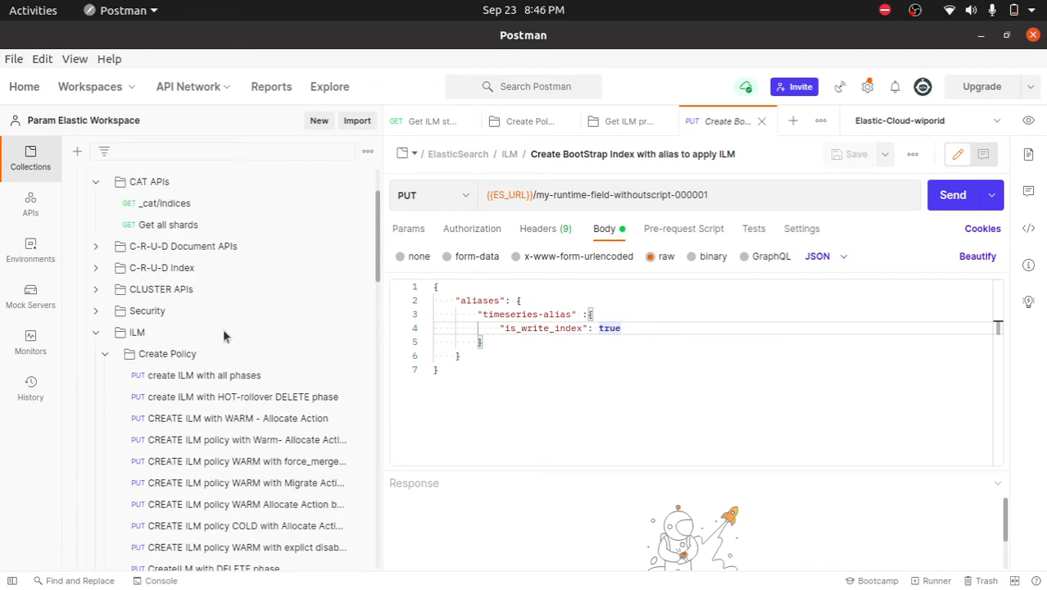
- Open the "Get ILM status on a DataStream" request, send it for the timeseries target and read through the response
click(105, 354)
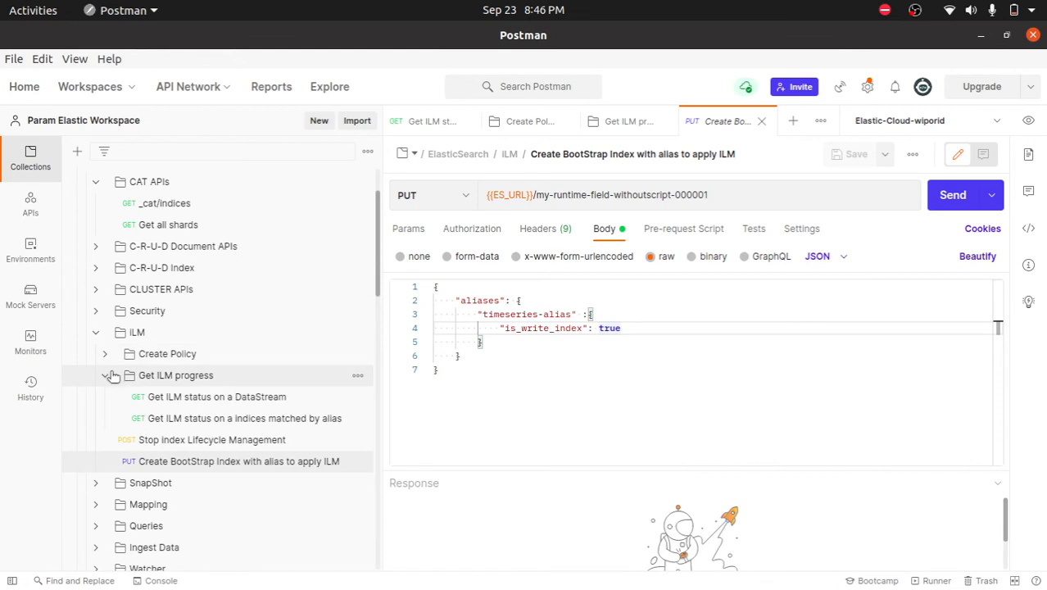
click(191, 398)
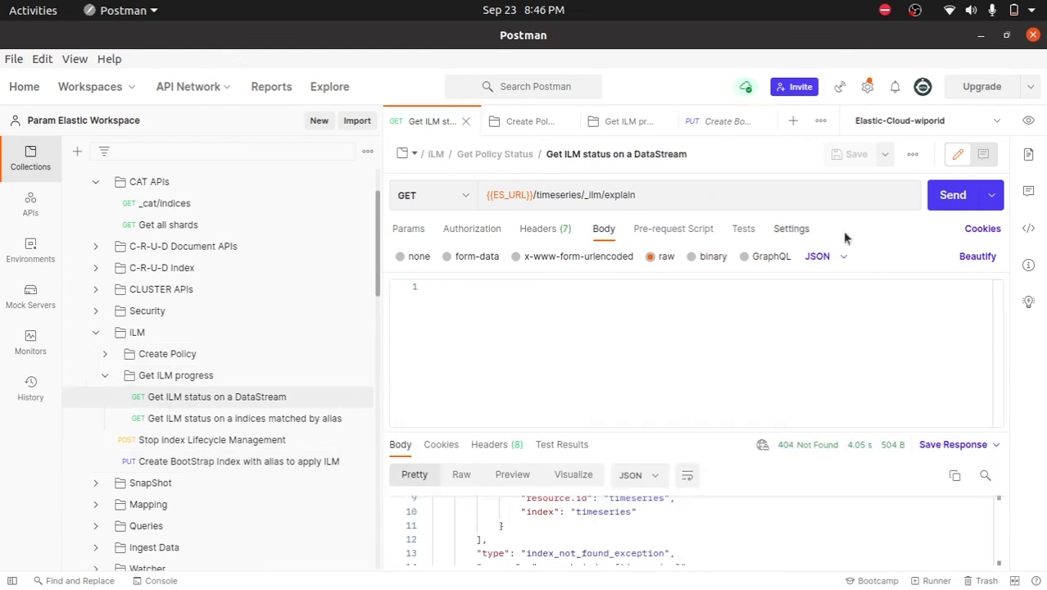
click(942, 195)
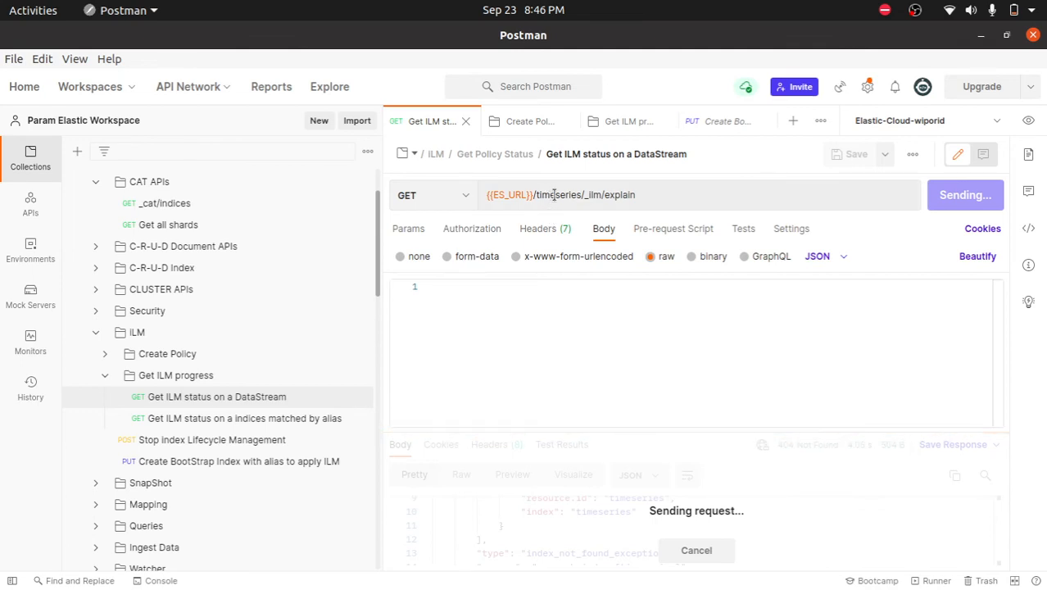
scroll(711, 501, up, 3)
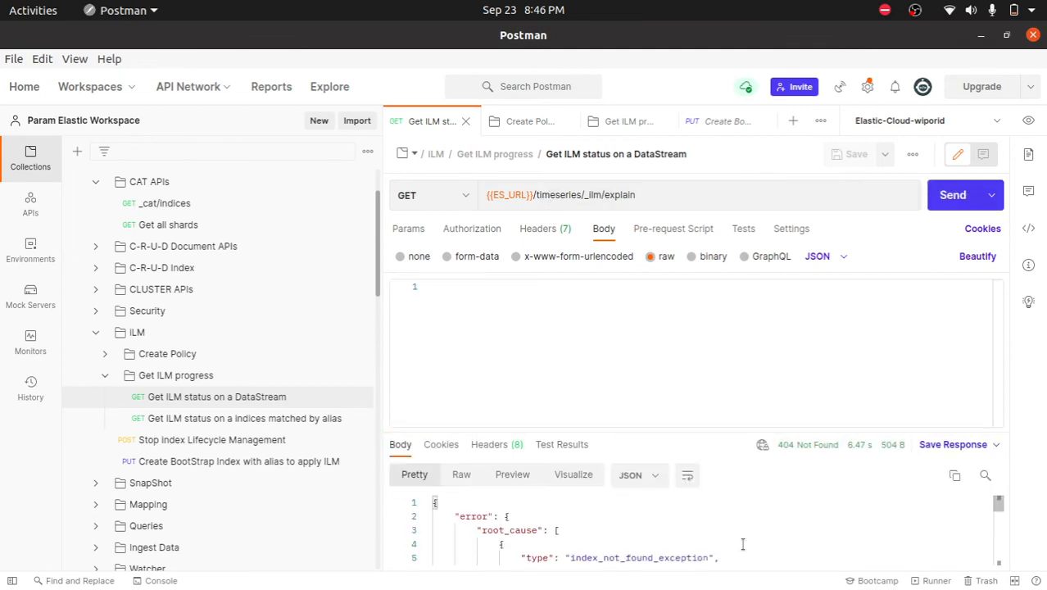
scroll(756, 545, down, 2)
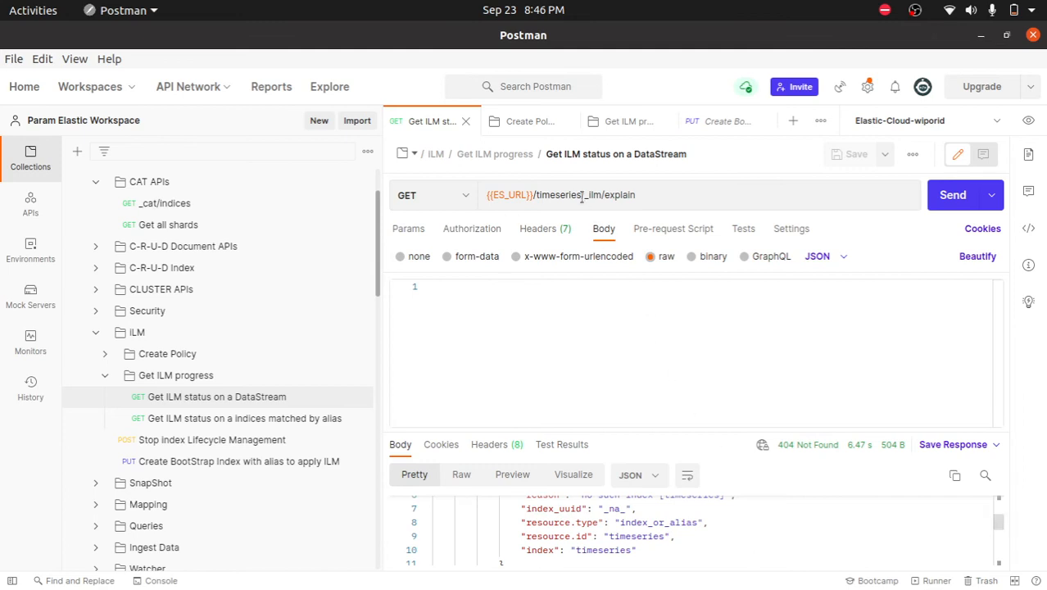
- Change the data stream status request's URL to {{ES_URL}}/logs/_ilm/explain, save it and send it
double_click(564, 195)
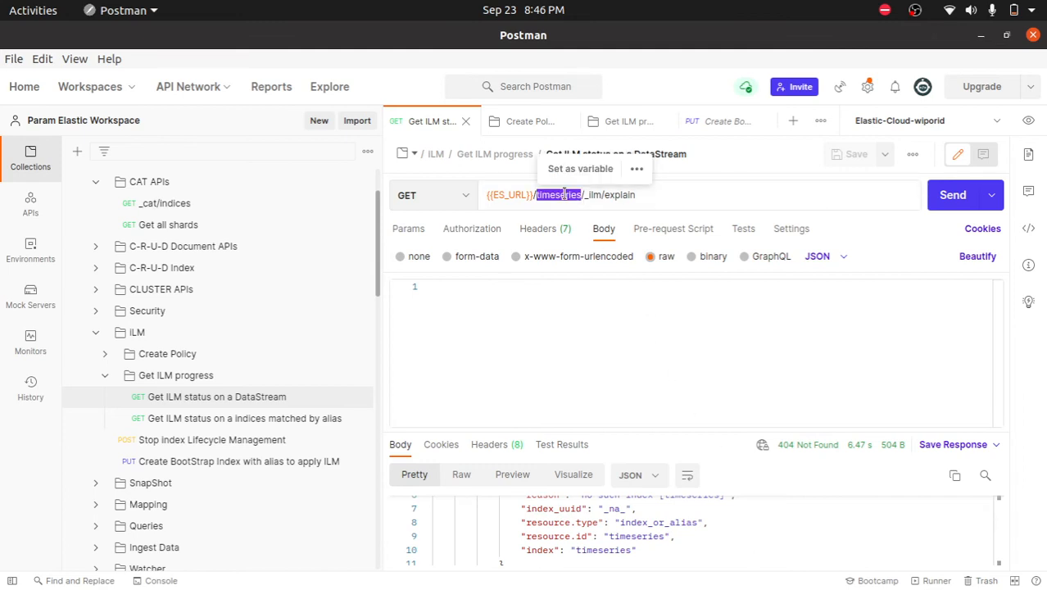
text(logs)
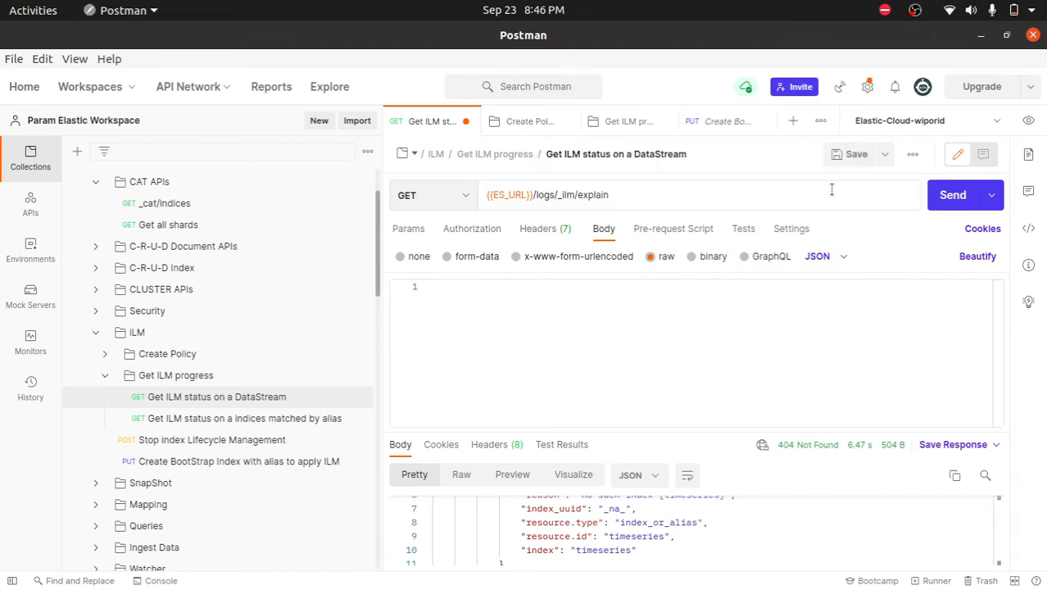
click(856, 157)
click(944, 197)
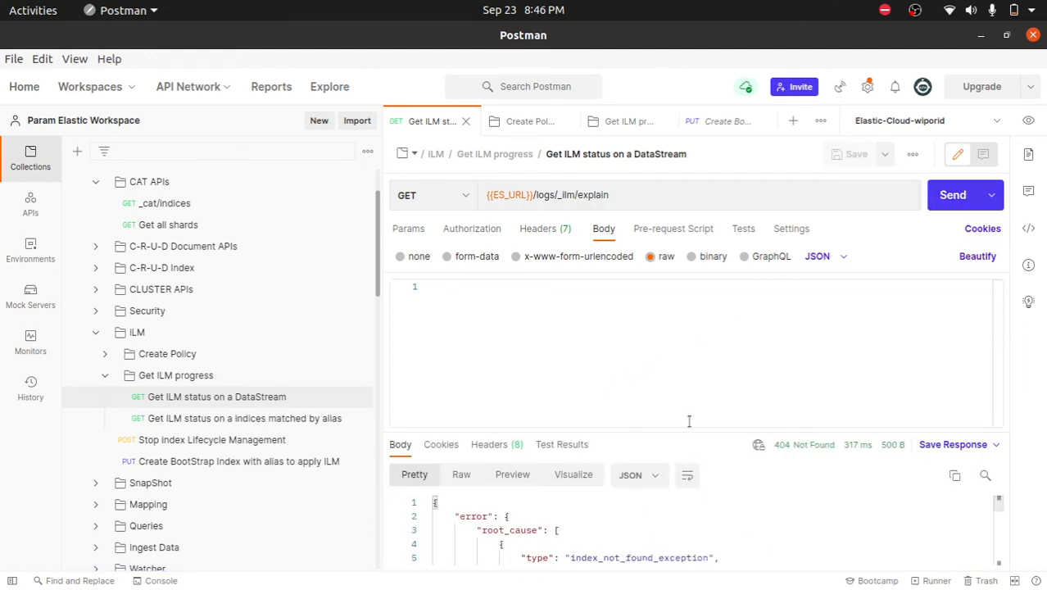
- Enlarge the response area and examine the index and reason entries under root_cause
drag(690, 421, 702, 333)
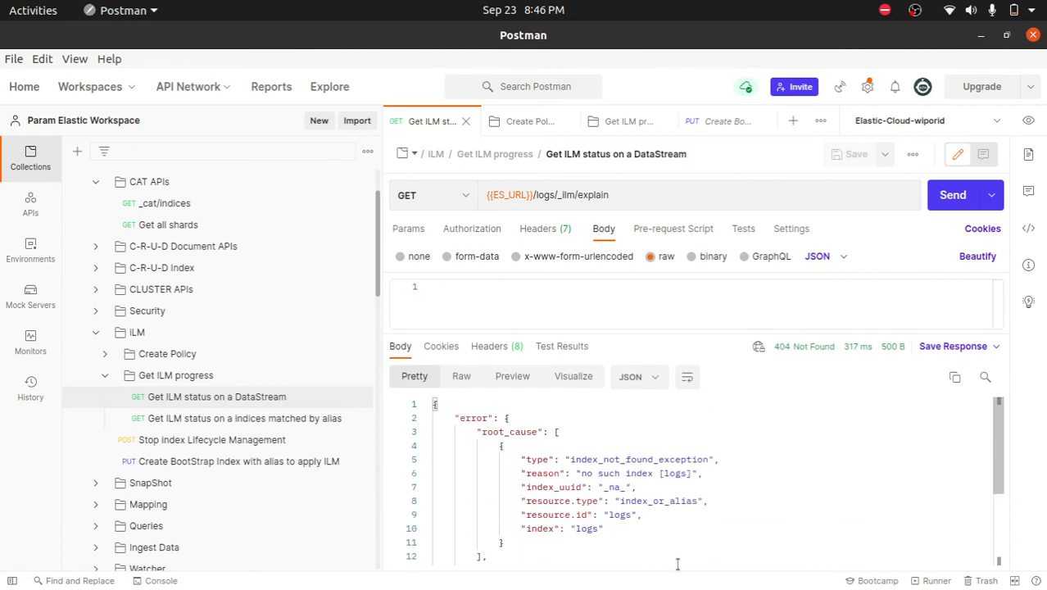
drag(609, 529, 548, 473)
click(777, 484)
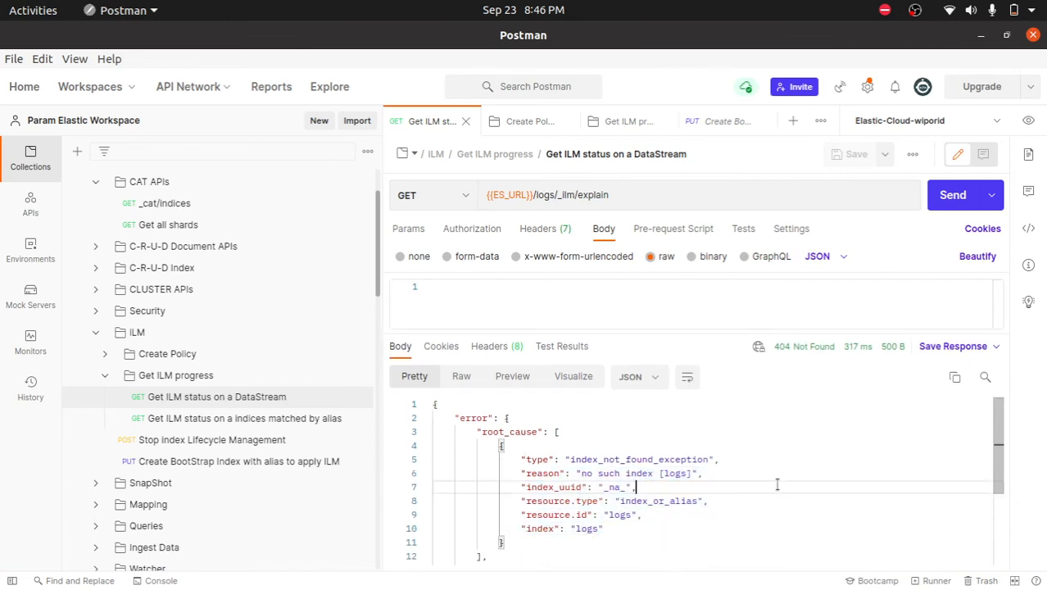
drag(626, 473, 703, 473)
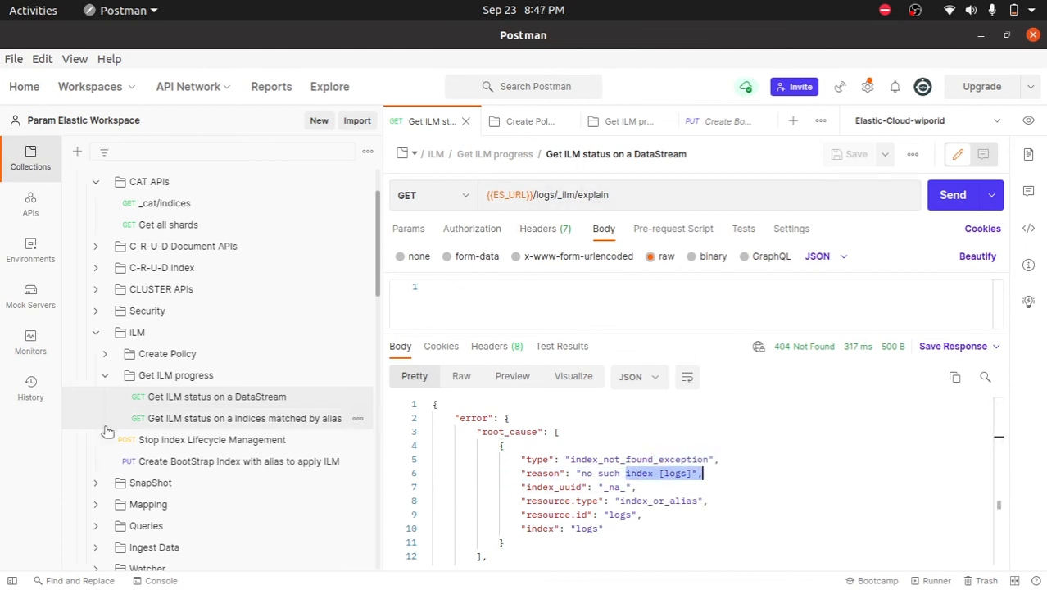
- Open the "Get ILM status on a indices matched by alias" request and change its URL to {{ES_URL}}/logs-*/_ilm/explain
click(195, 403)
click(239, 418)
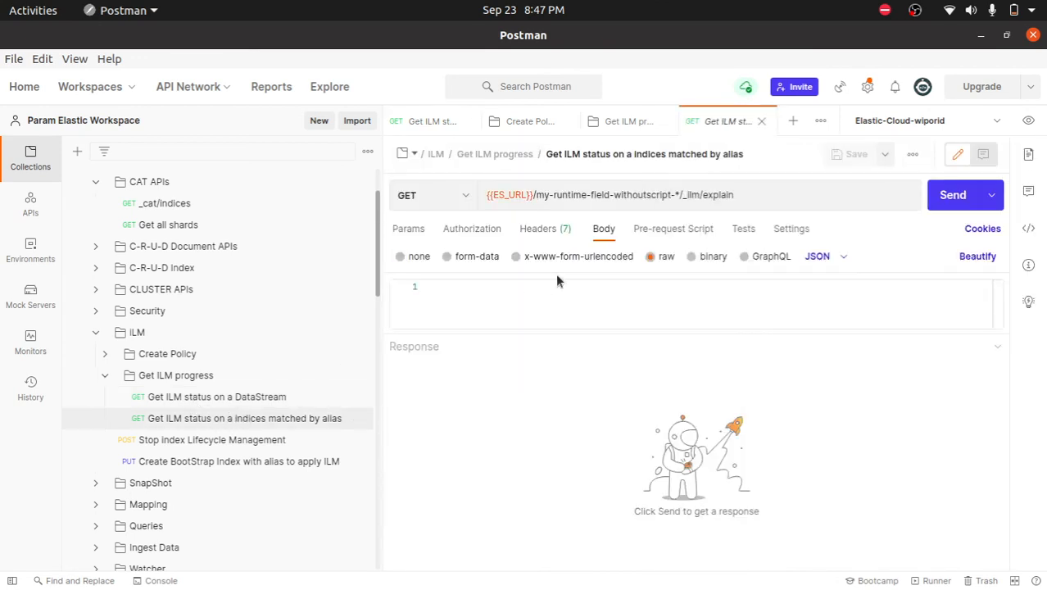
double_click(631, 194)
key(BackSpace)
key(BackSpace)
key(BackSpace)
key(BackSpace)
key(BackSpace)
key(BackSpace)
key(BackSpace)
key(BackSpace)
key(BackSpace)
key(BackSpace)
key(BackSpace)
key(BackSpace)
key(BackSpace)
key(BackSpace)
key(BackSpace)
key(BackSpace)
key(BackSpace)
key(BackSpace)
key(BackSpace)
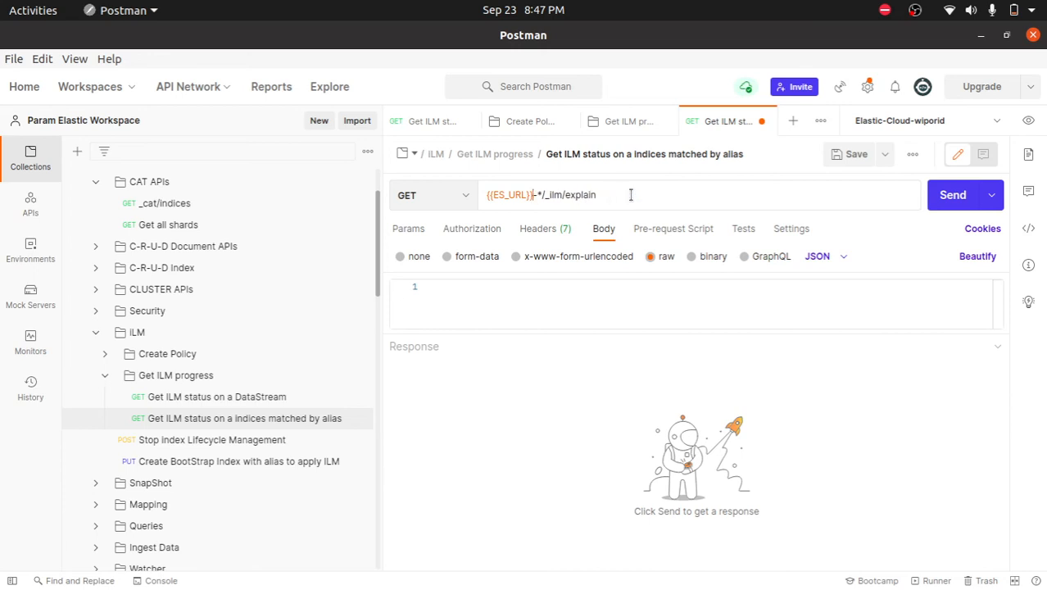
text(/logs)
key(Delete)
key(Delete)
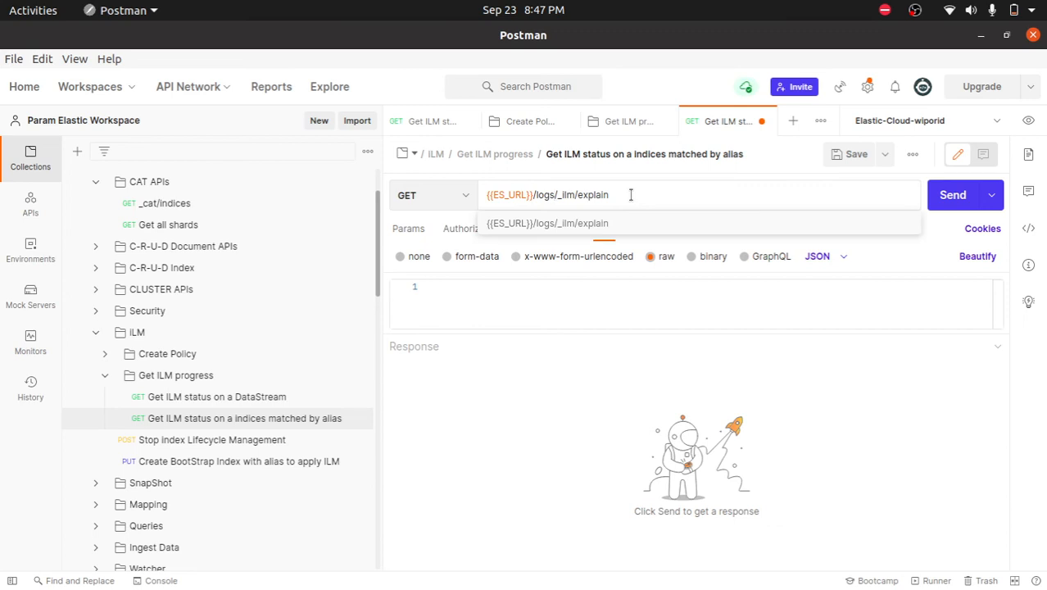
key(Escape)
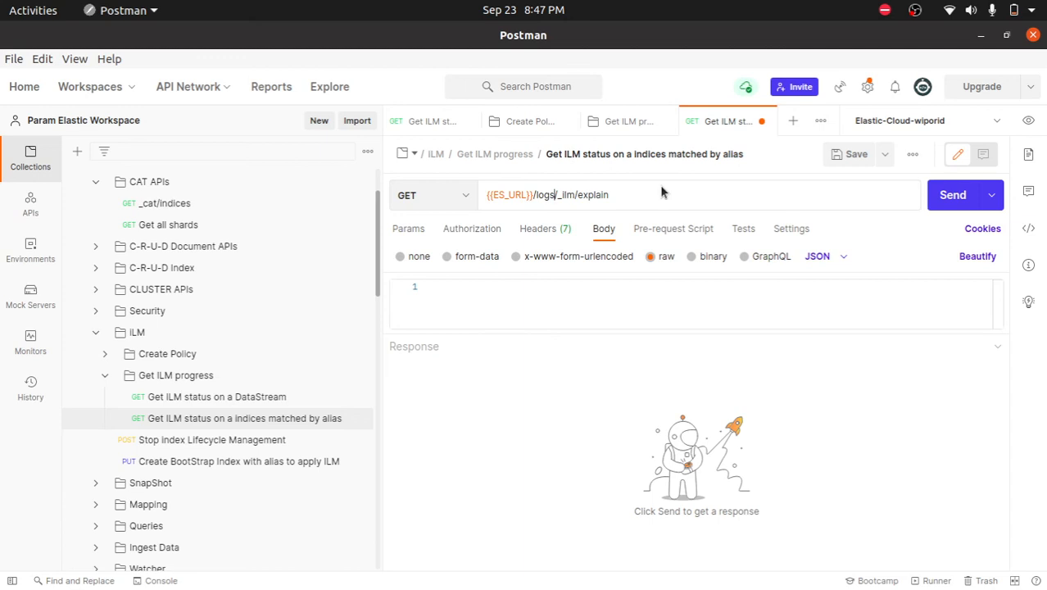
text(-*)
- Save the alias status request, send it and examine the indices object in the response
click(849, 157)
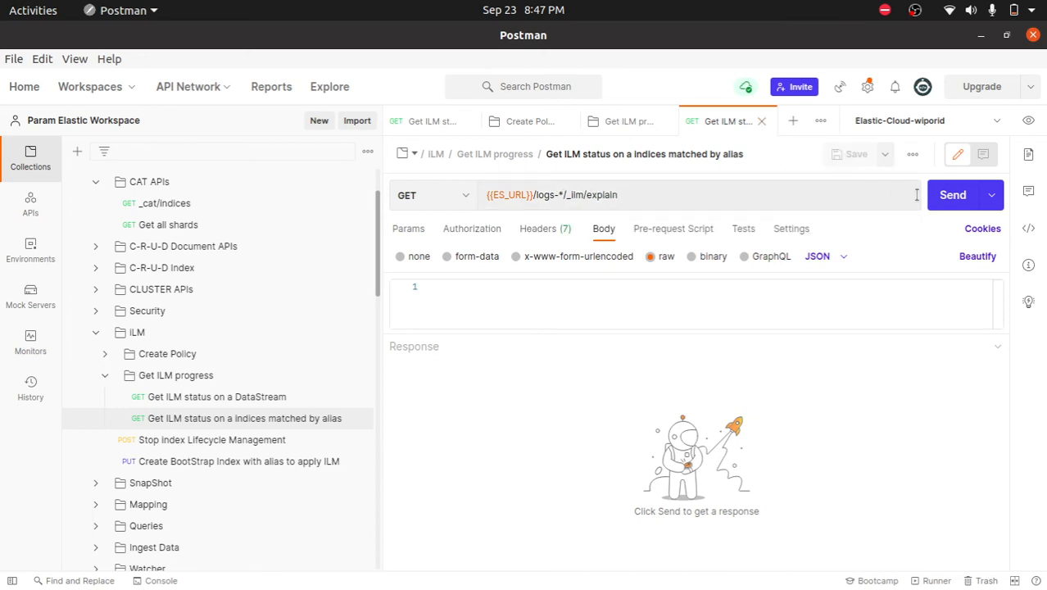
click(946, 197)
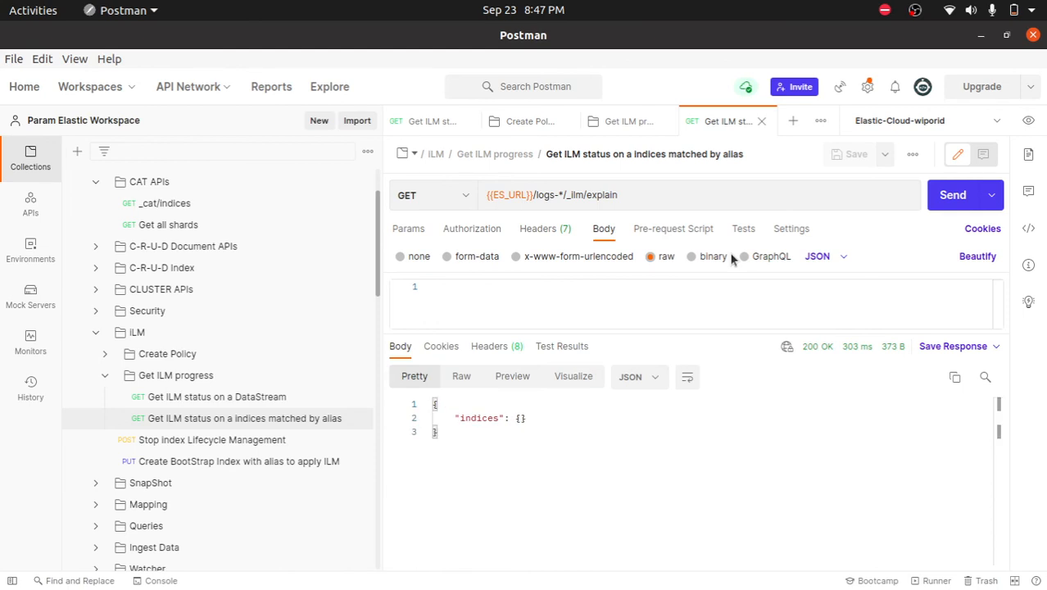
drag(504, 419, 546, 419)
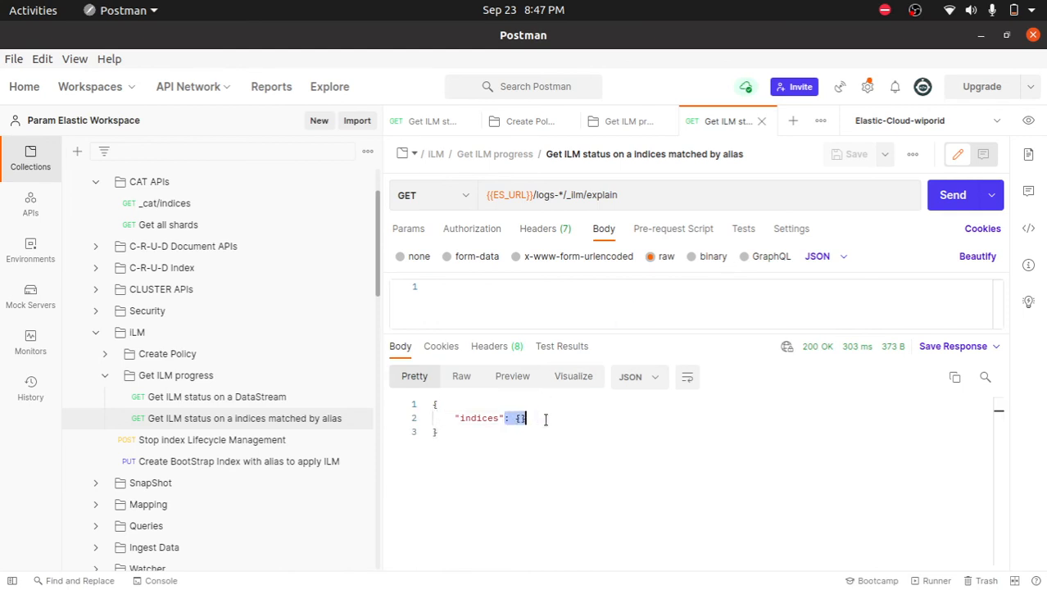
- Change the "Get ILM status on a DataStream" request's target to my*, send it, check the returned indices object and save the request
click(261, 398)
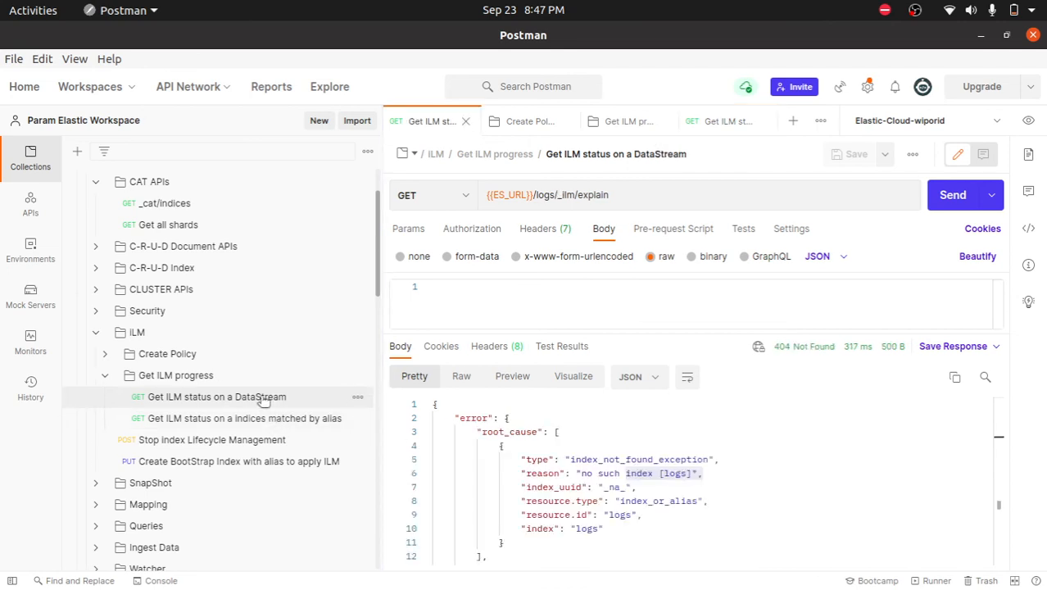
double_click(545, 194)
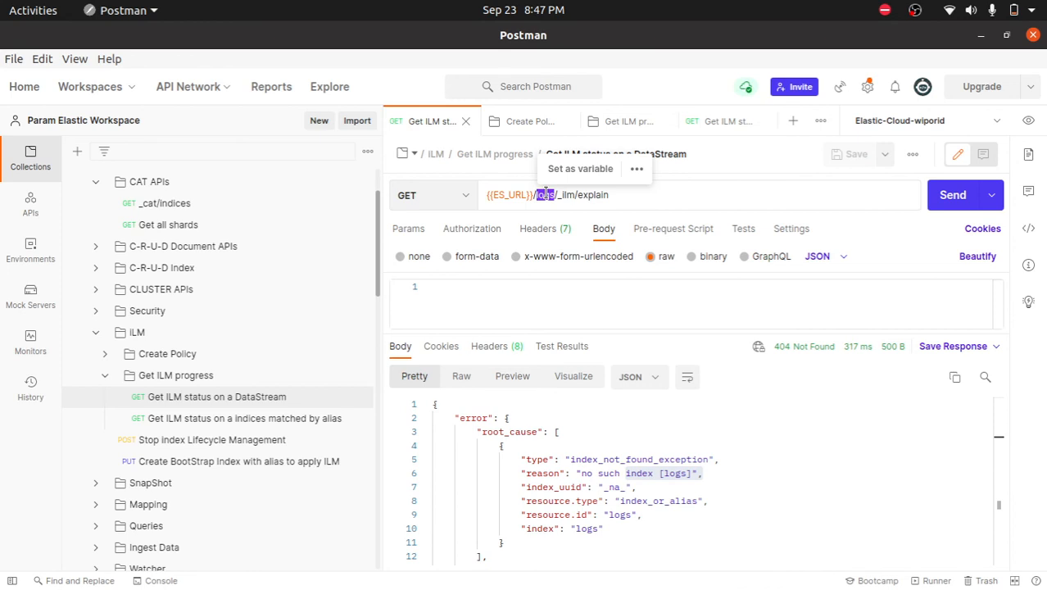
text(my*)
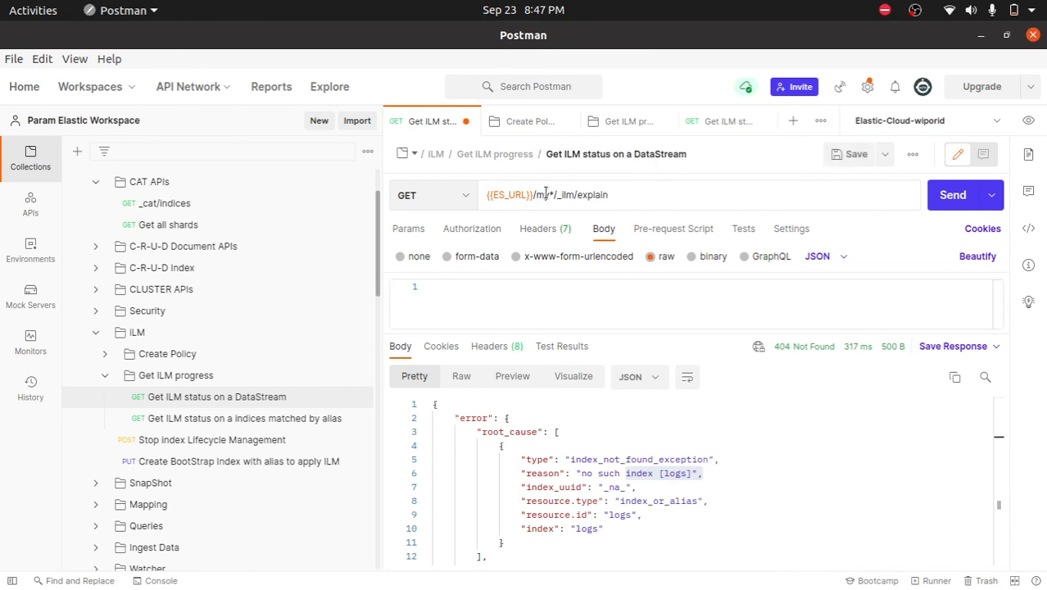
click(934, 199)
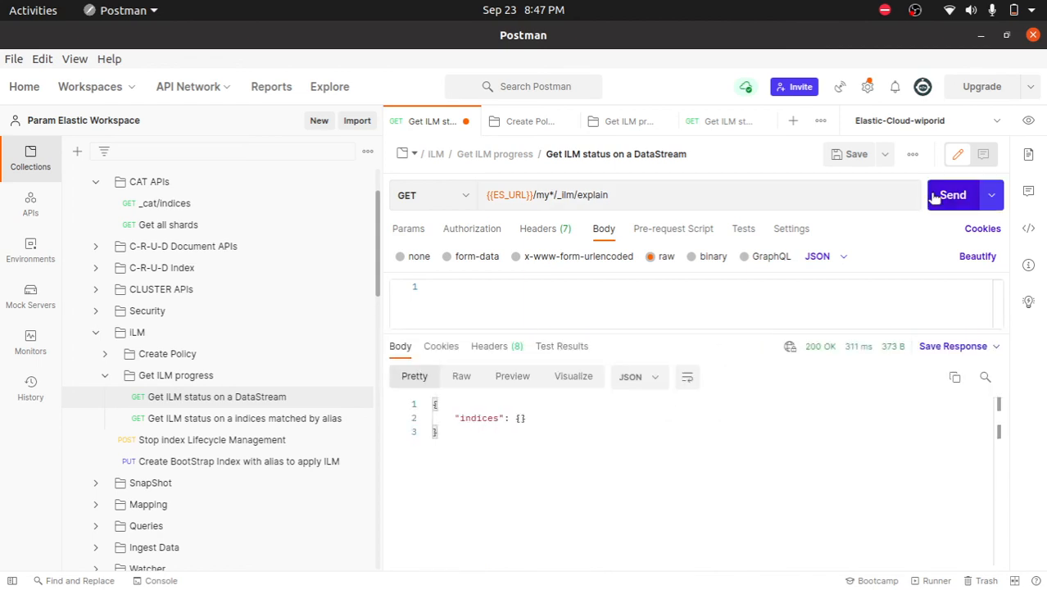
drag(527, 418, 433, 418)
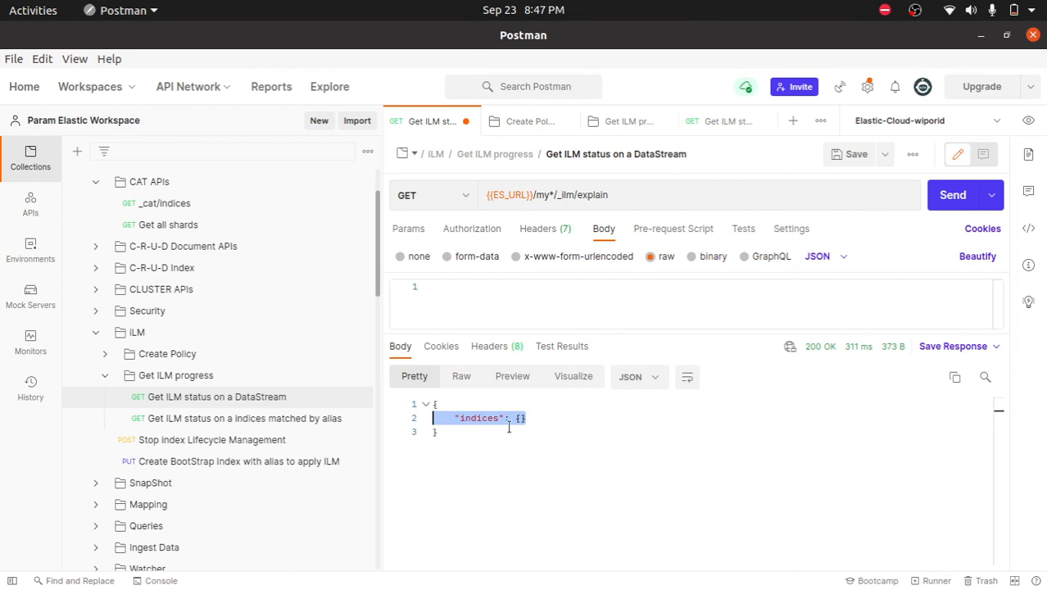
click(852, 156)
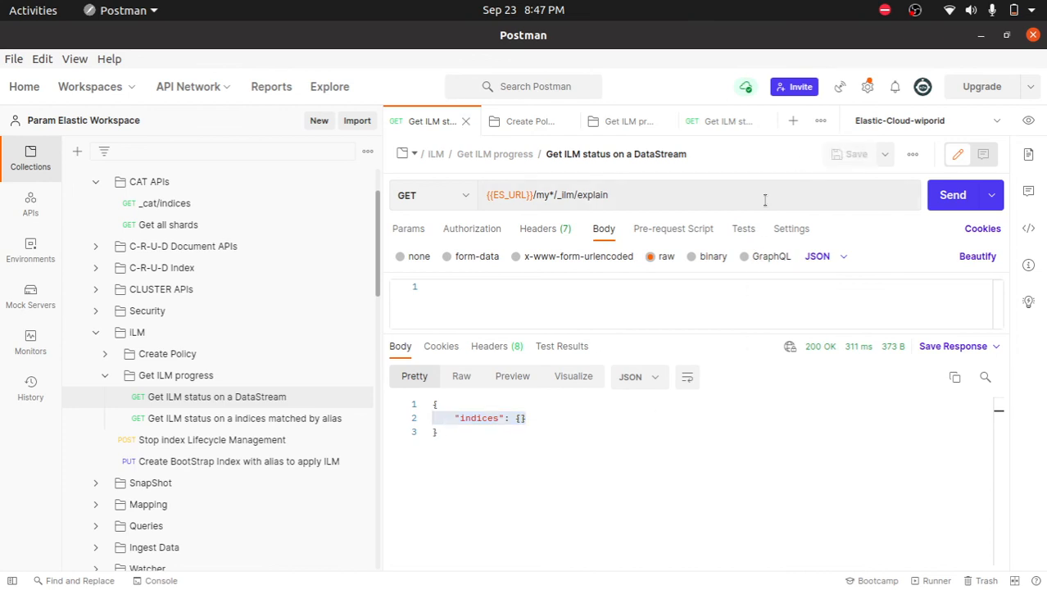
double_click(543, 194)
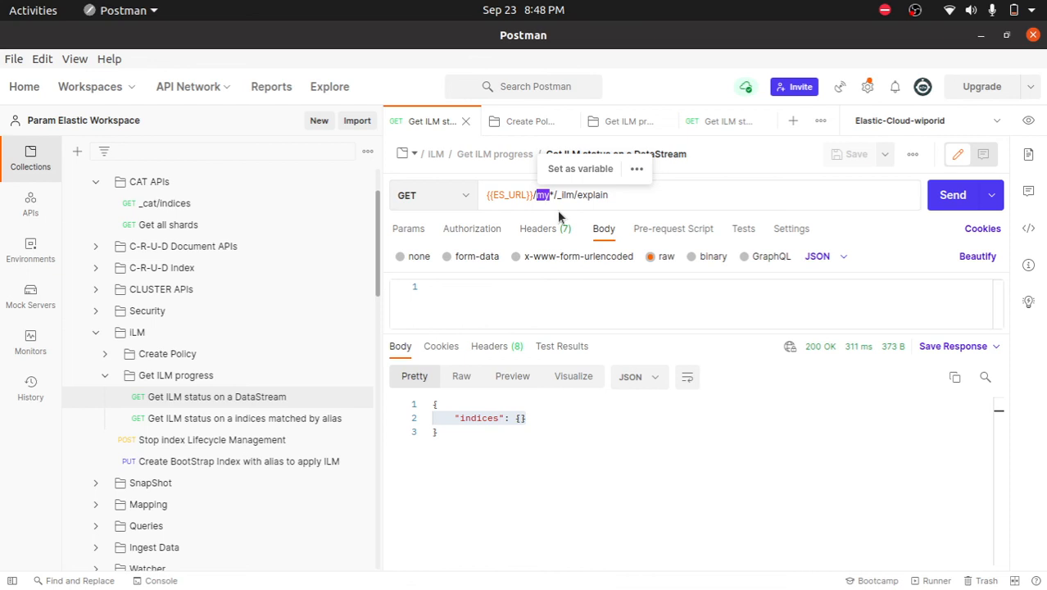
click(625, 195)
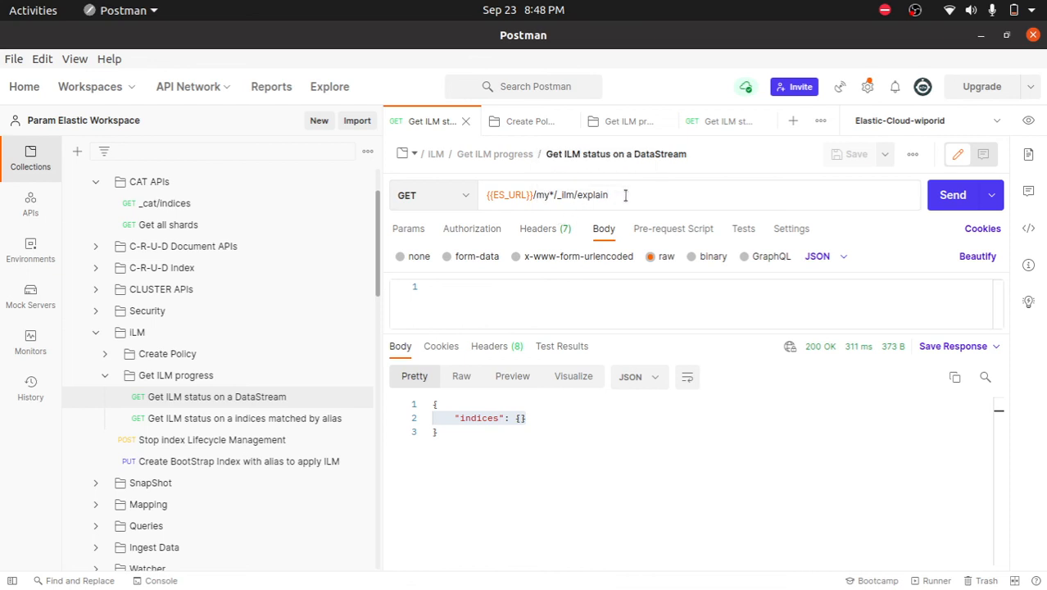